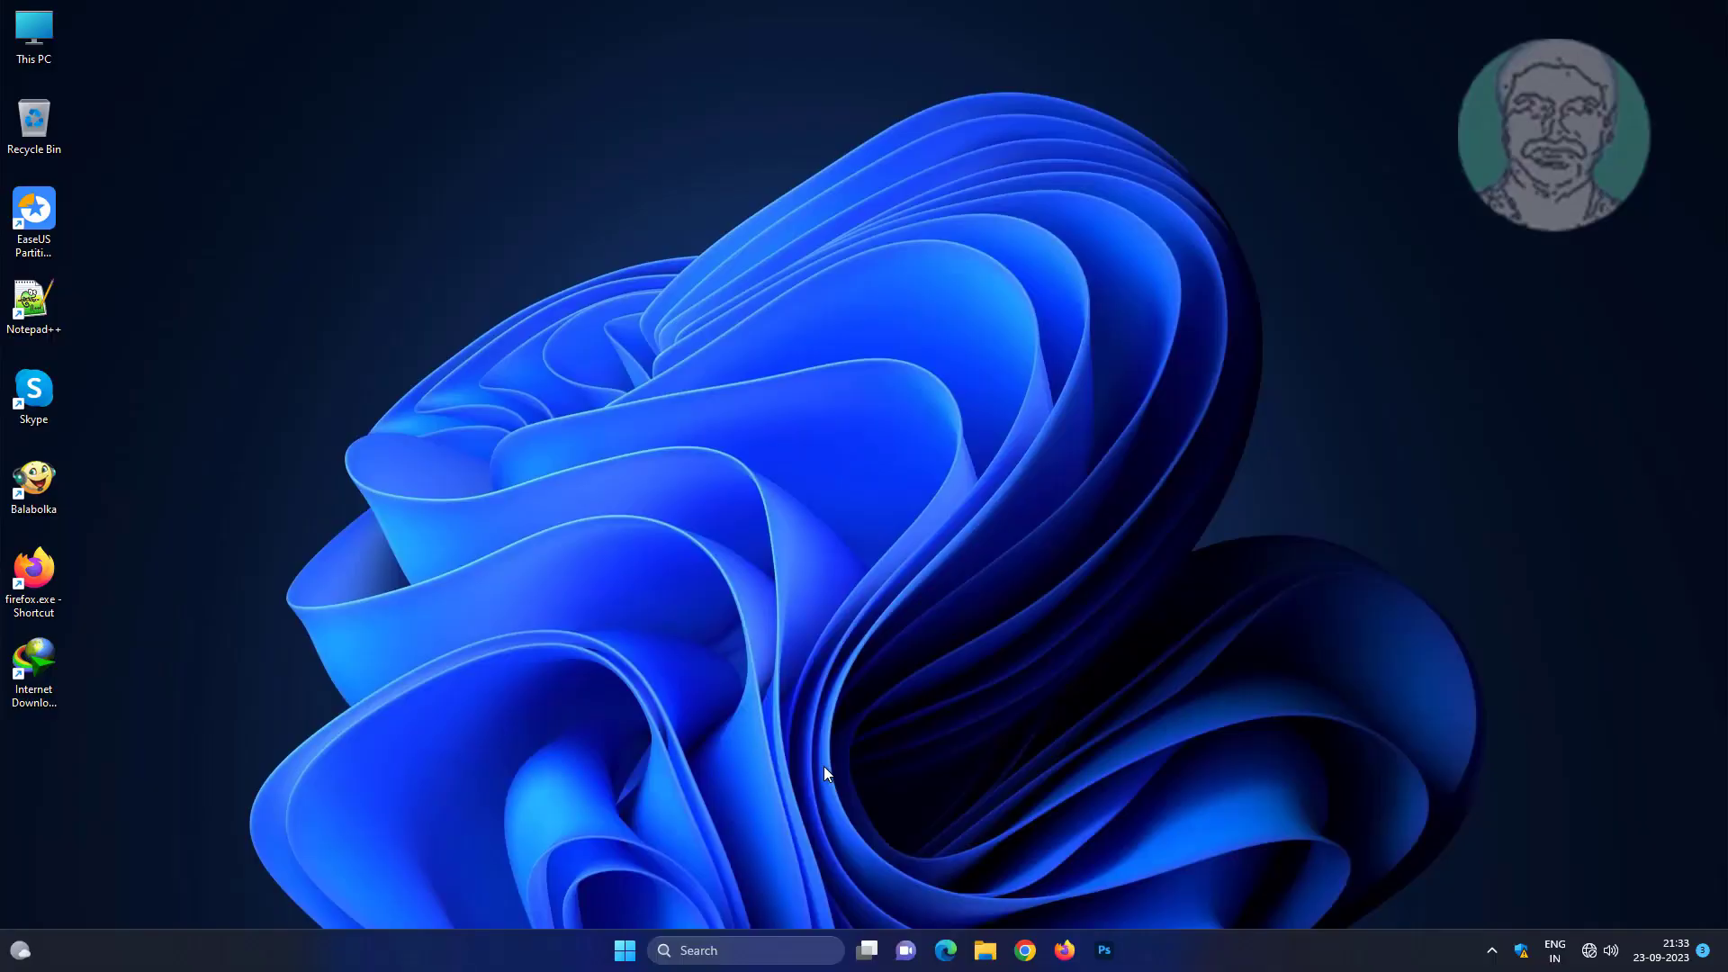
Search for cmd and run Command Prompt as administrator
click(761, 947)
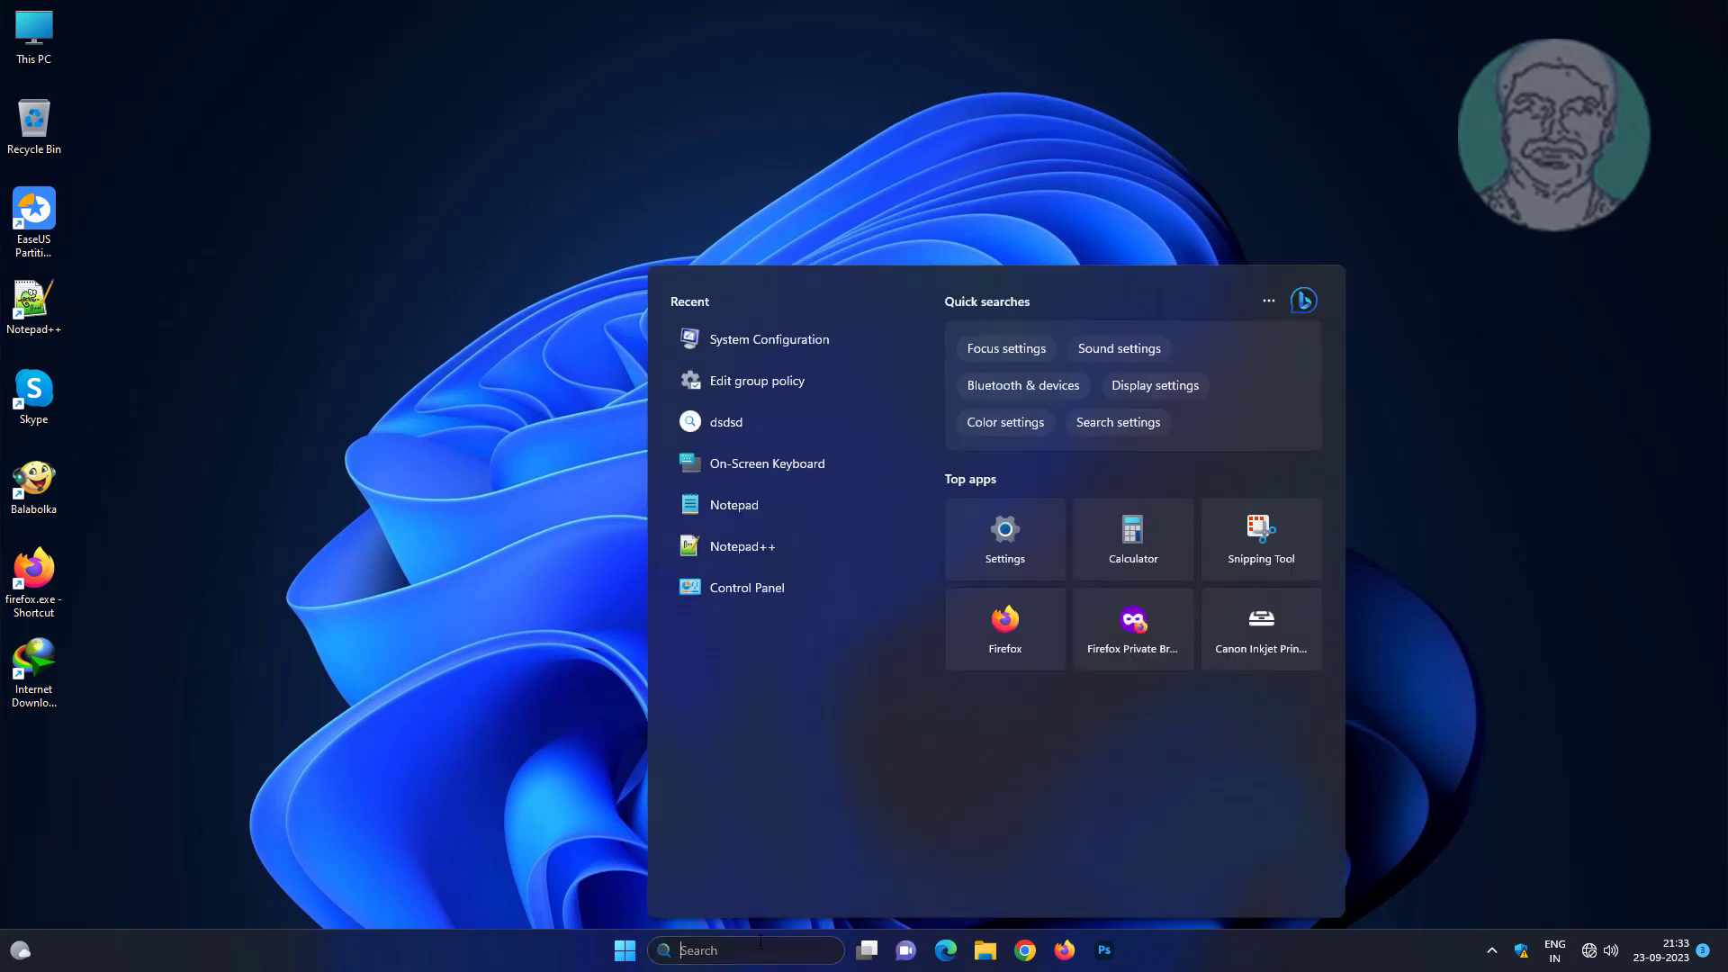
text(cmd)
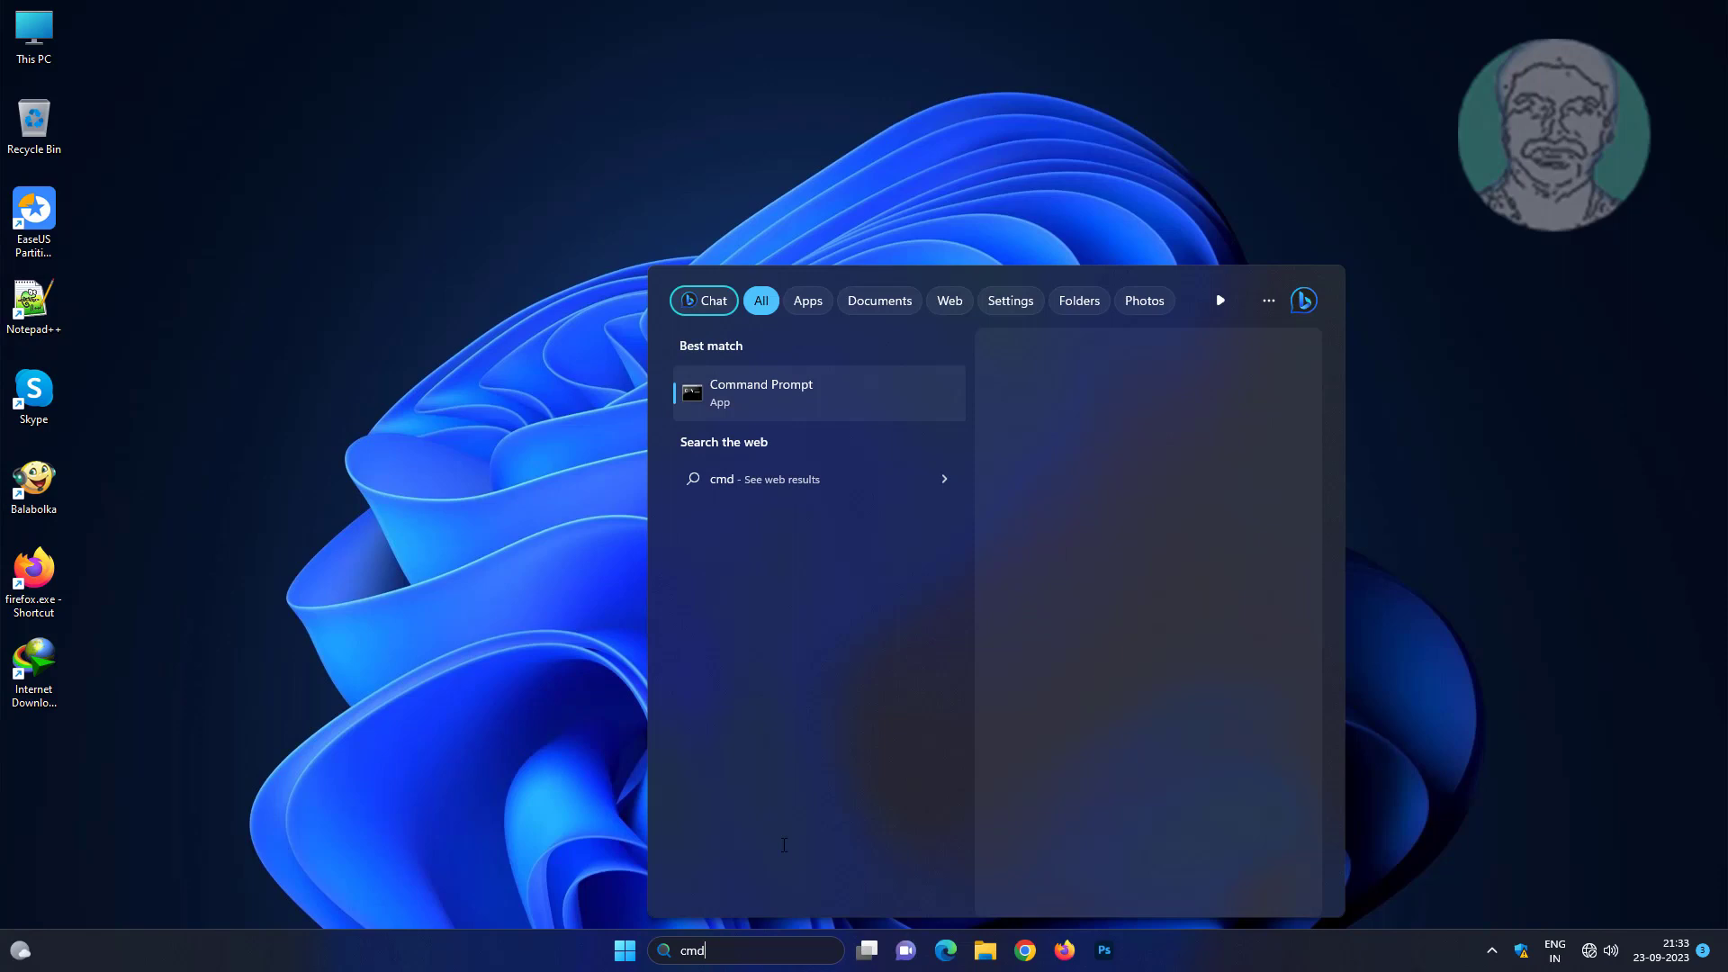
right_click(785, 386)
click(855, 419)
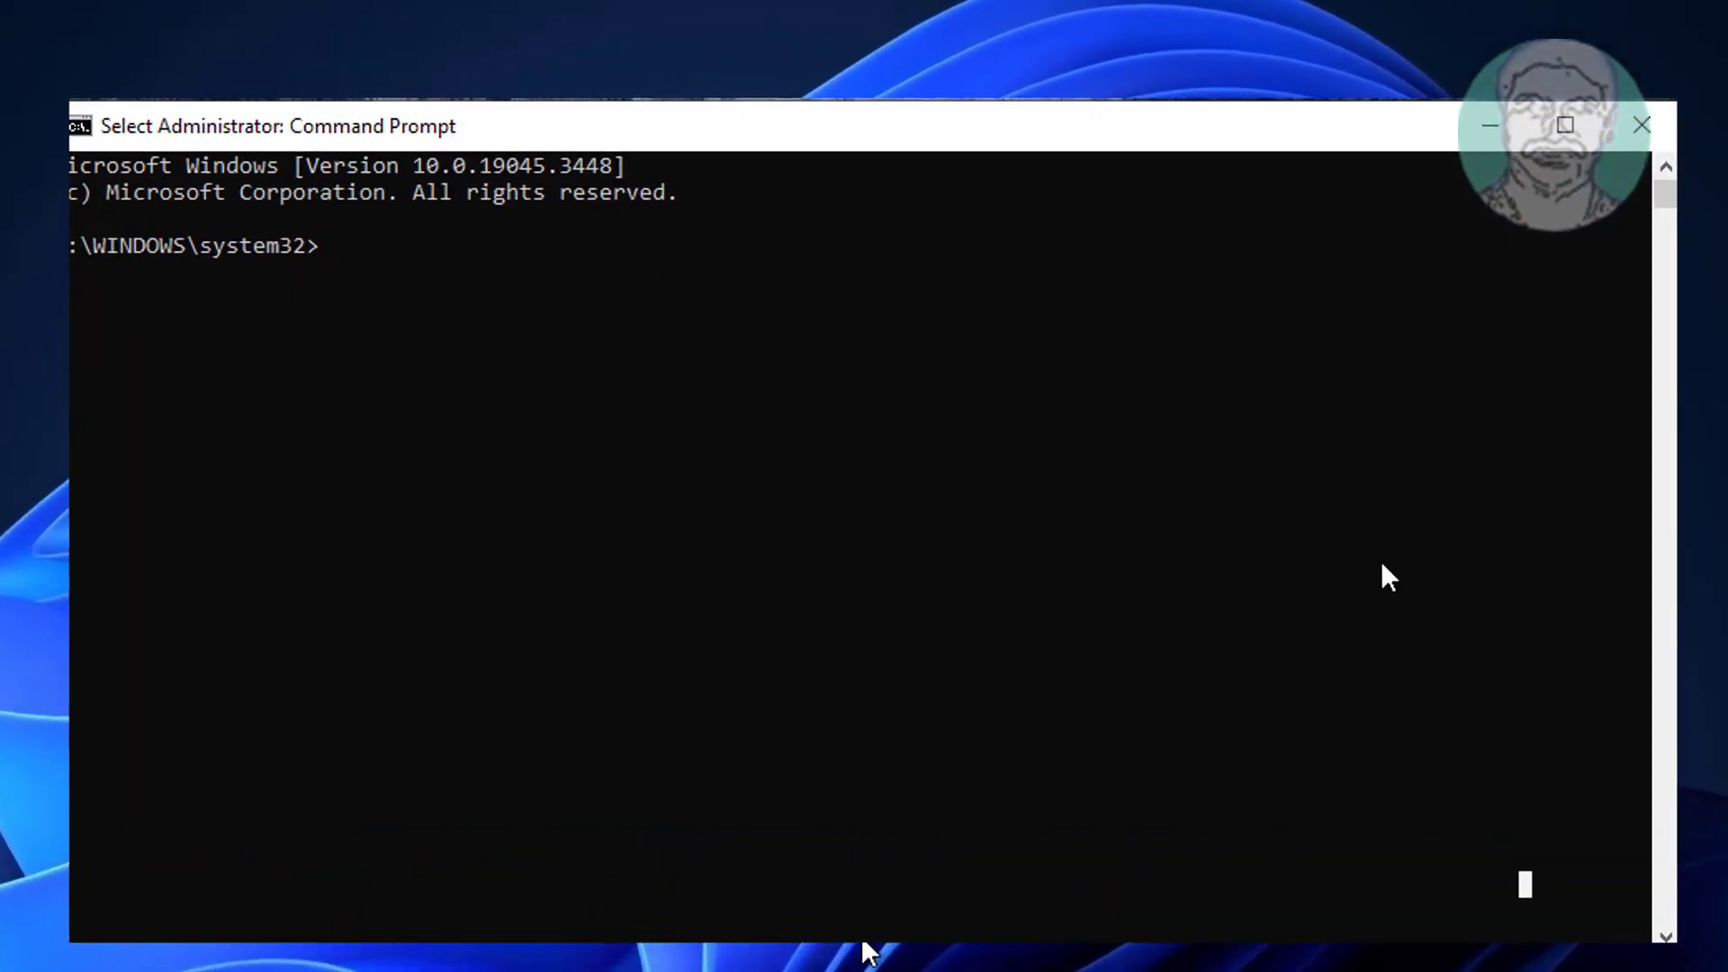
Run the wmic baseboard query, copy the model name TUF Z390-PLUS GAMING, and exit the console
text(wmi)
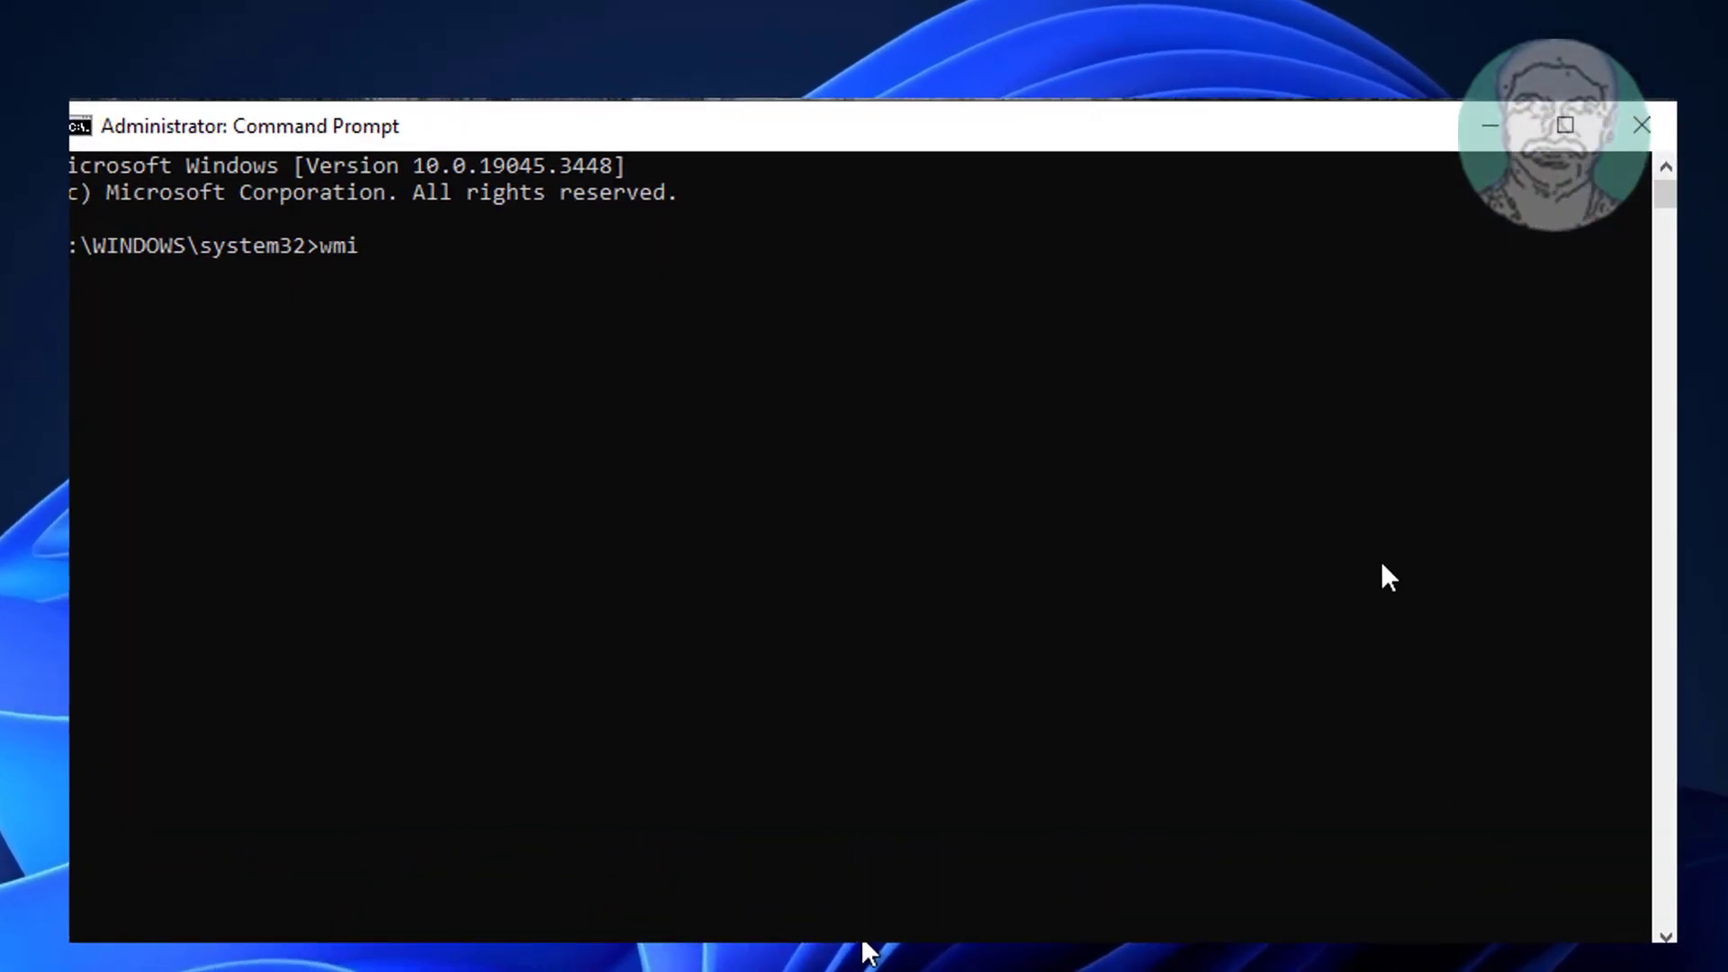
text(c basewoard get pr)
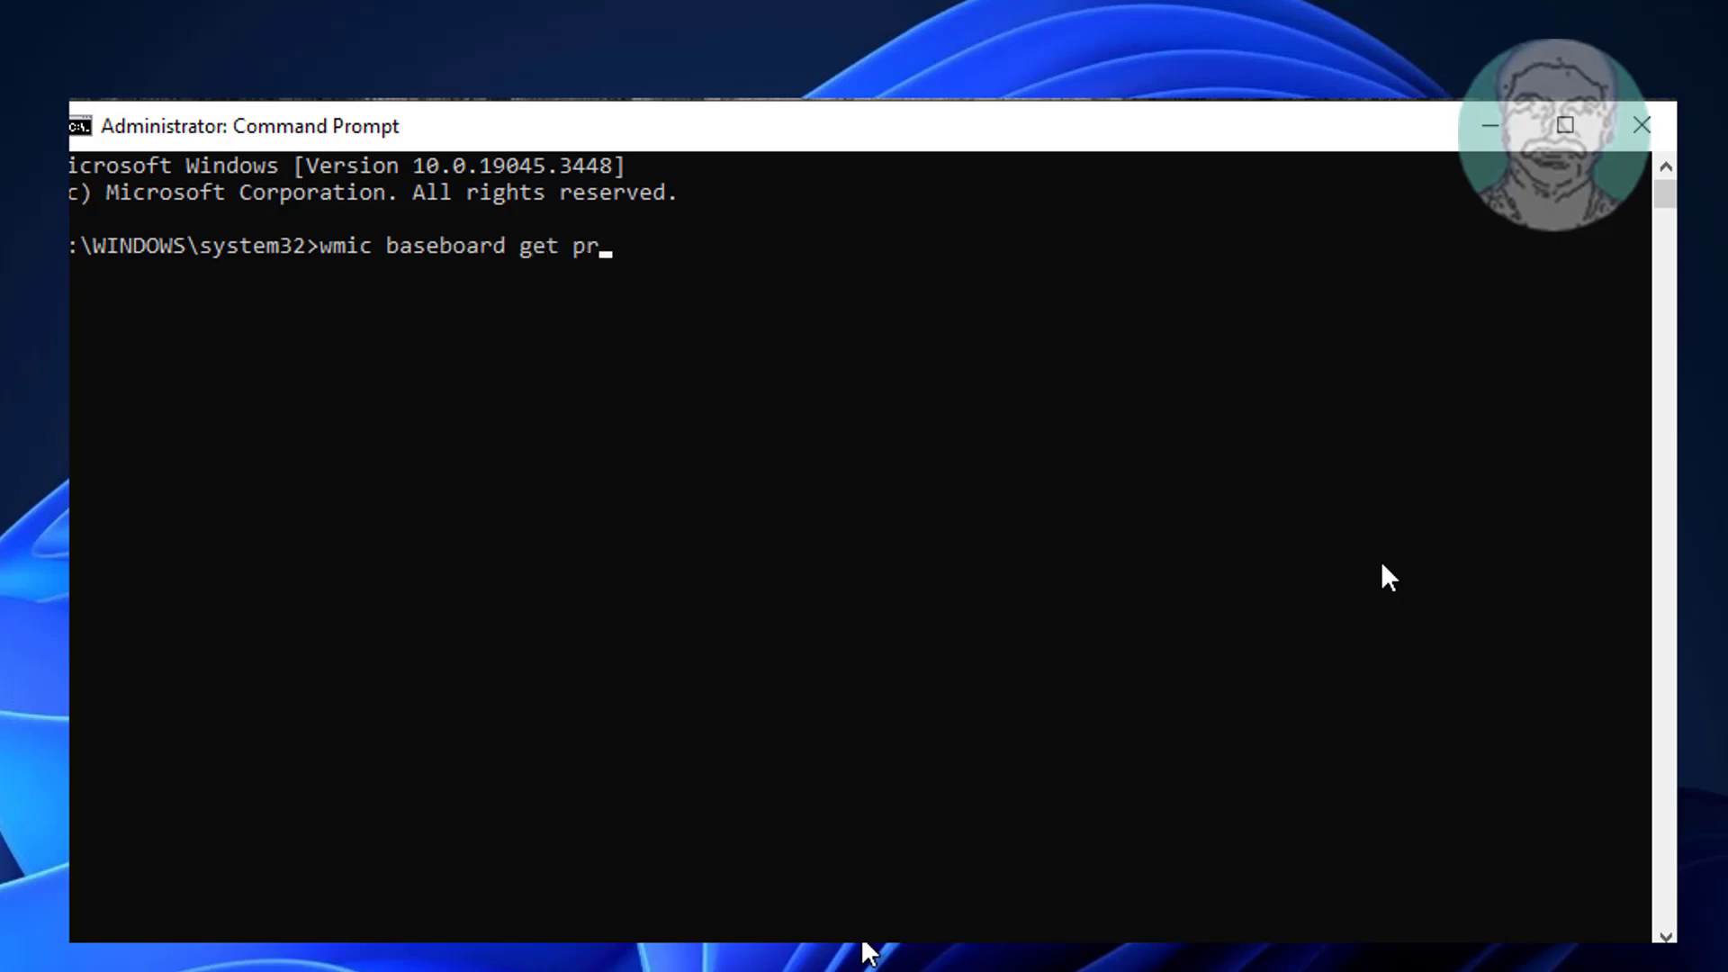
text(oduct, manufacturer)
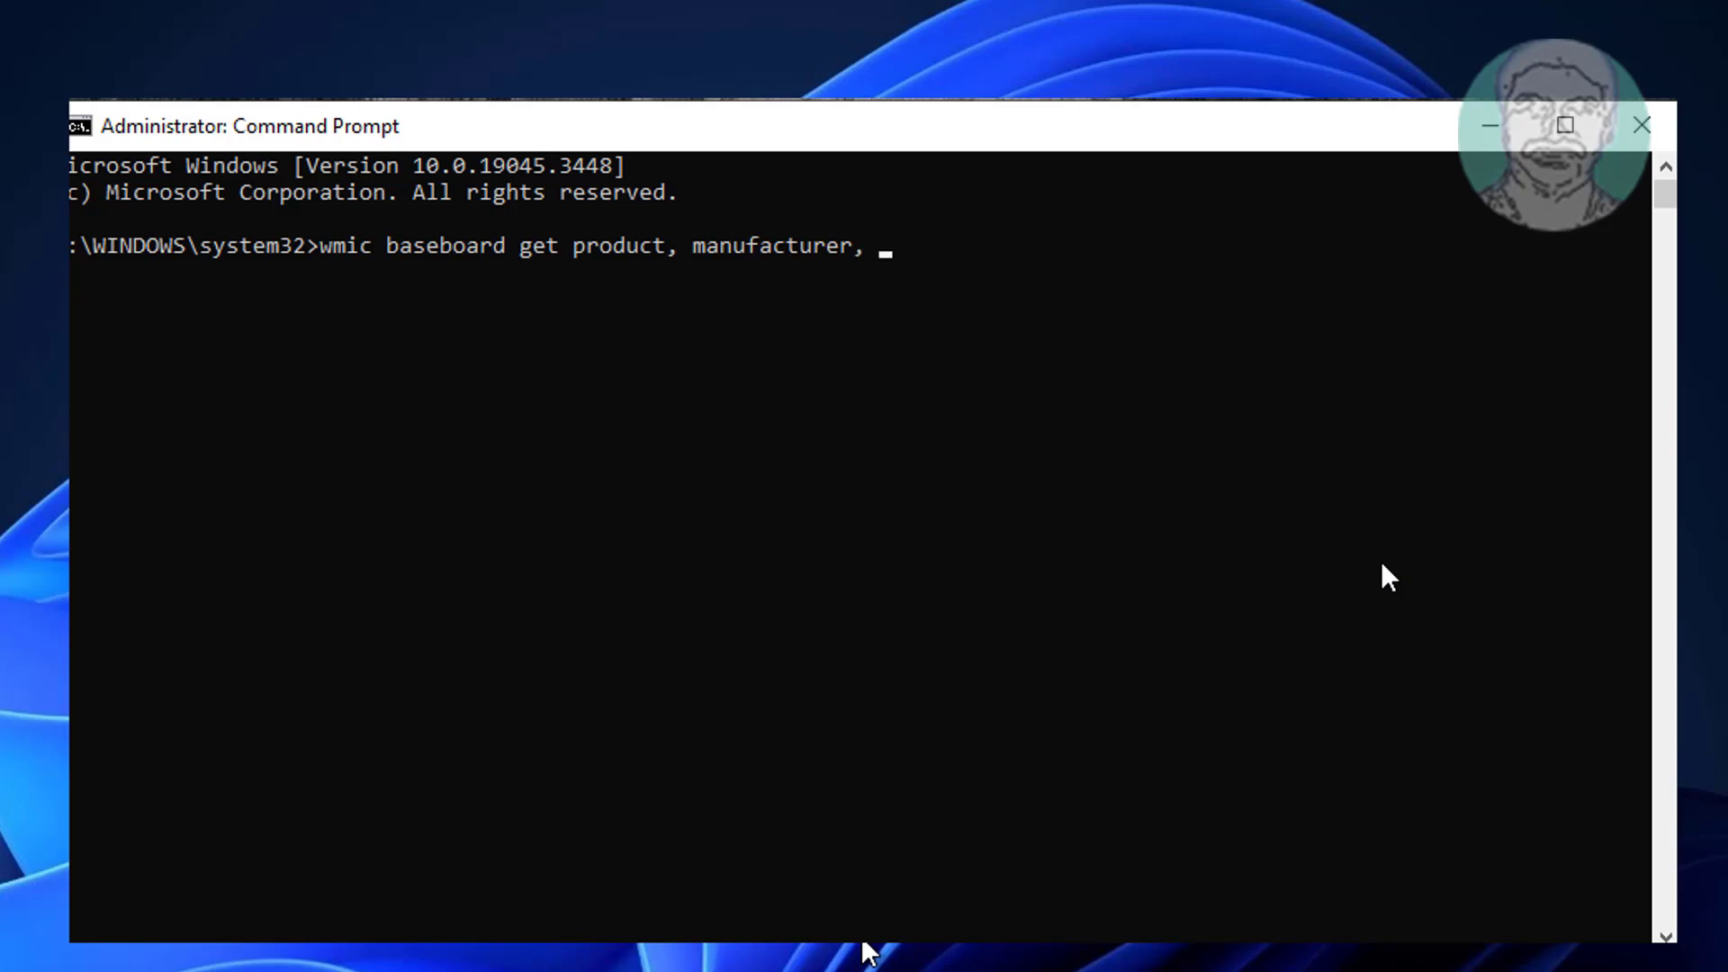
text(, version, serial)
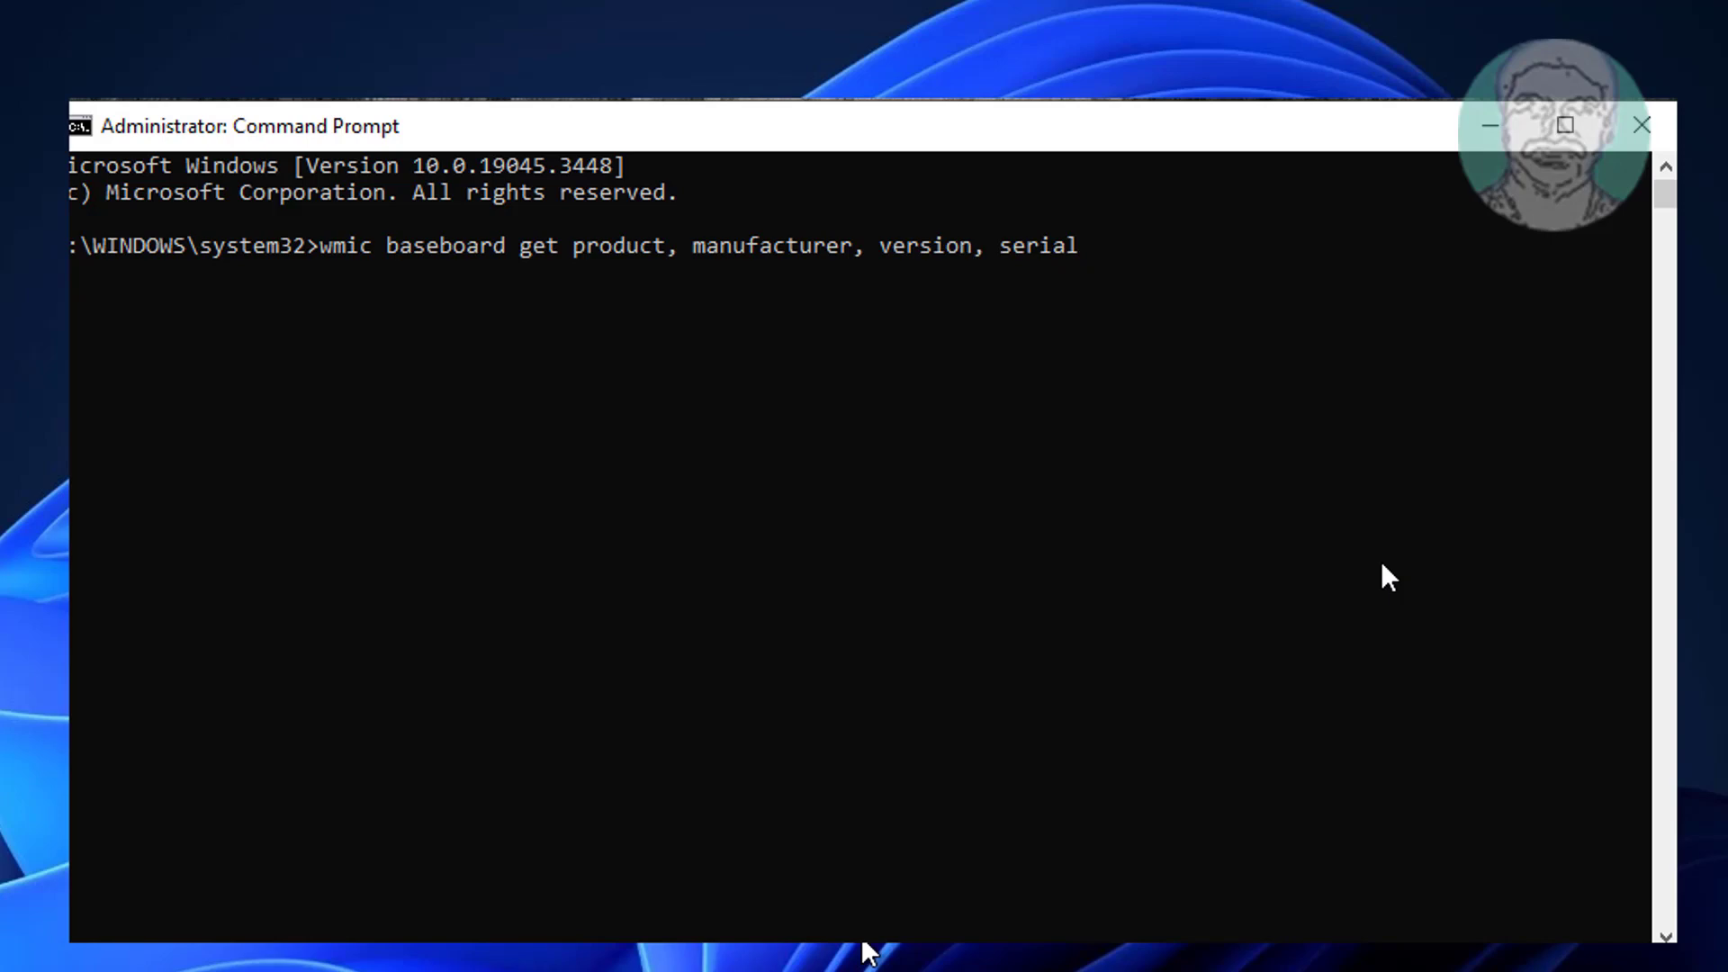
text(number)
key(Return)
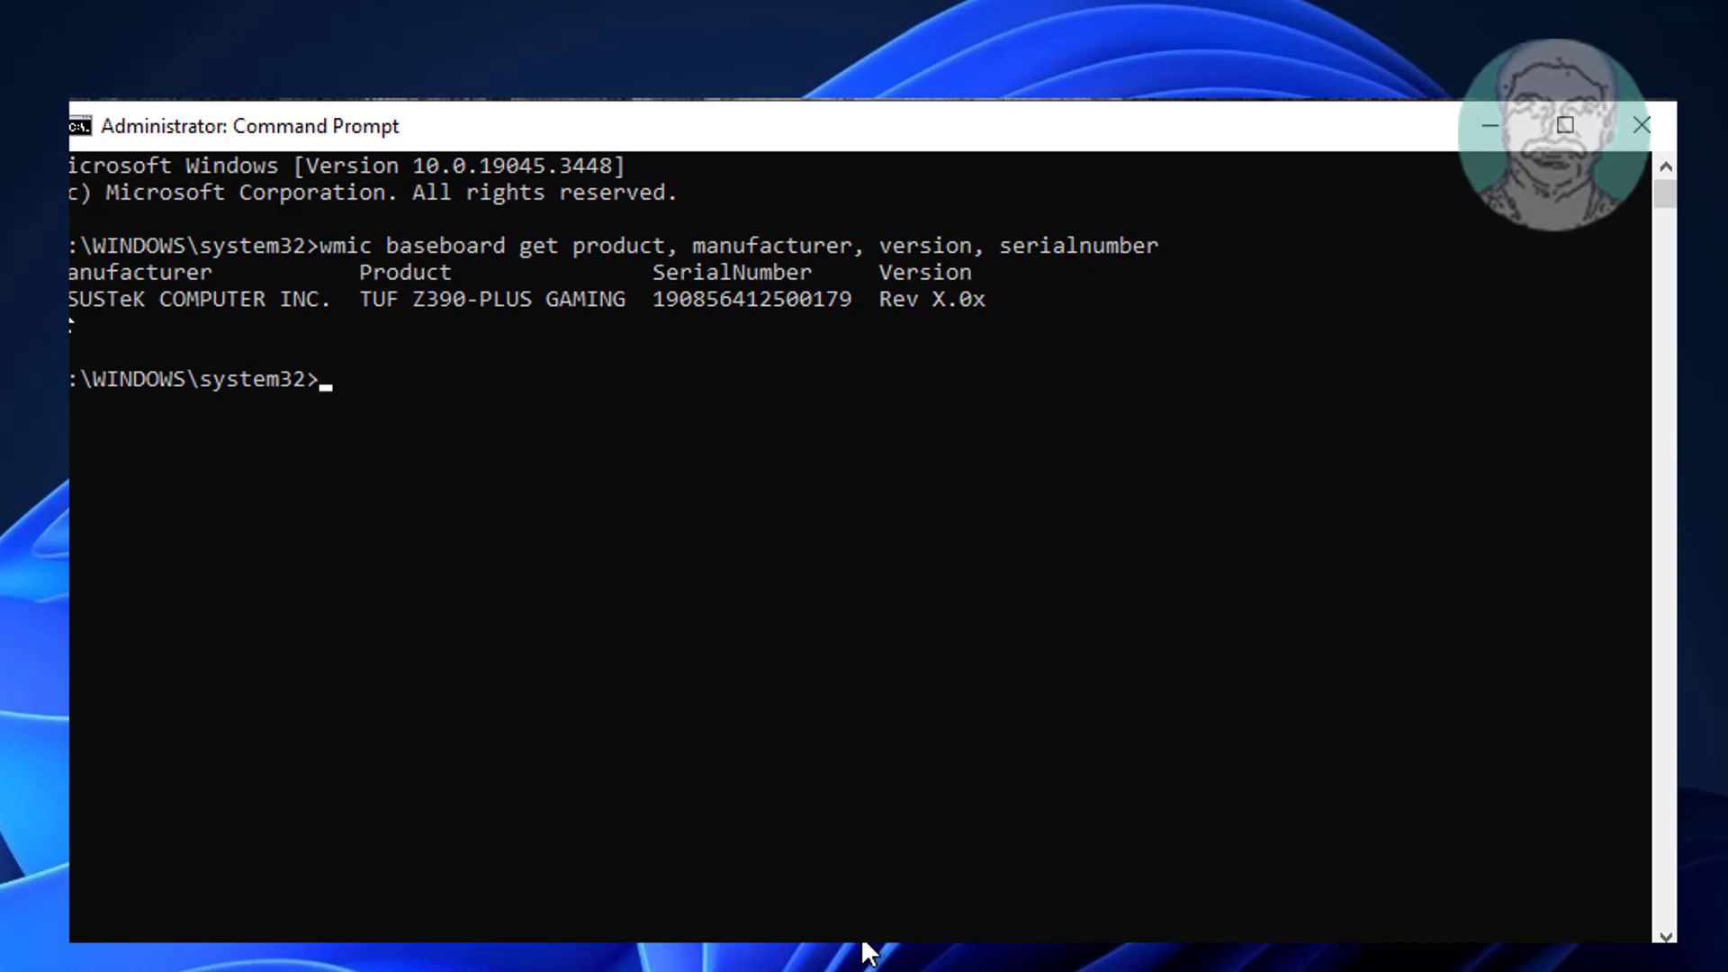
drag(72, 300, 620, 308)
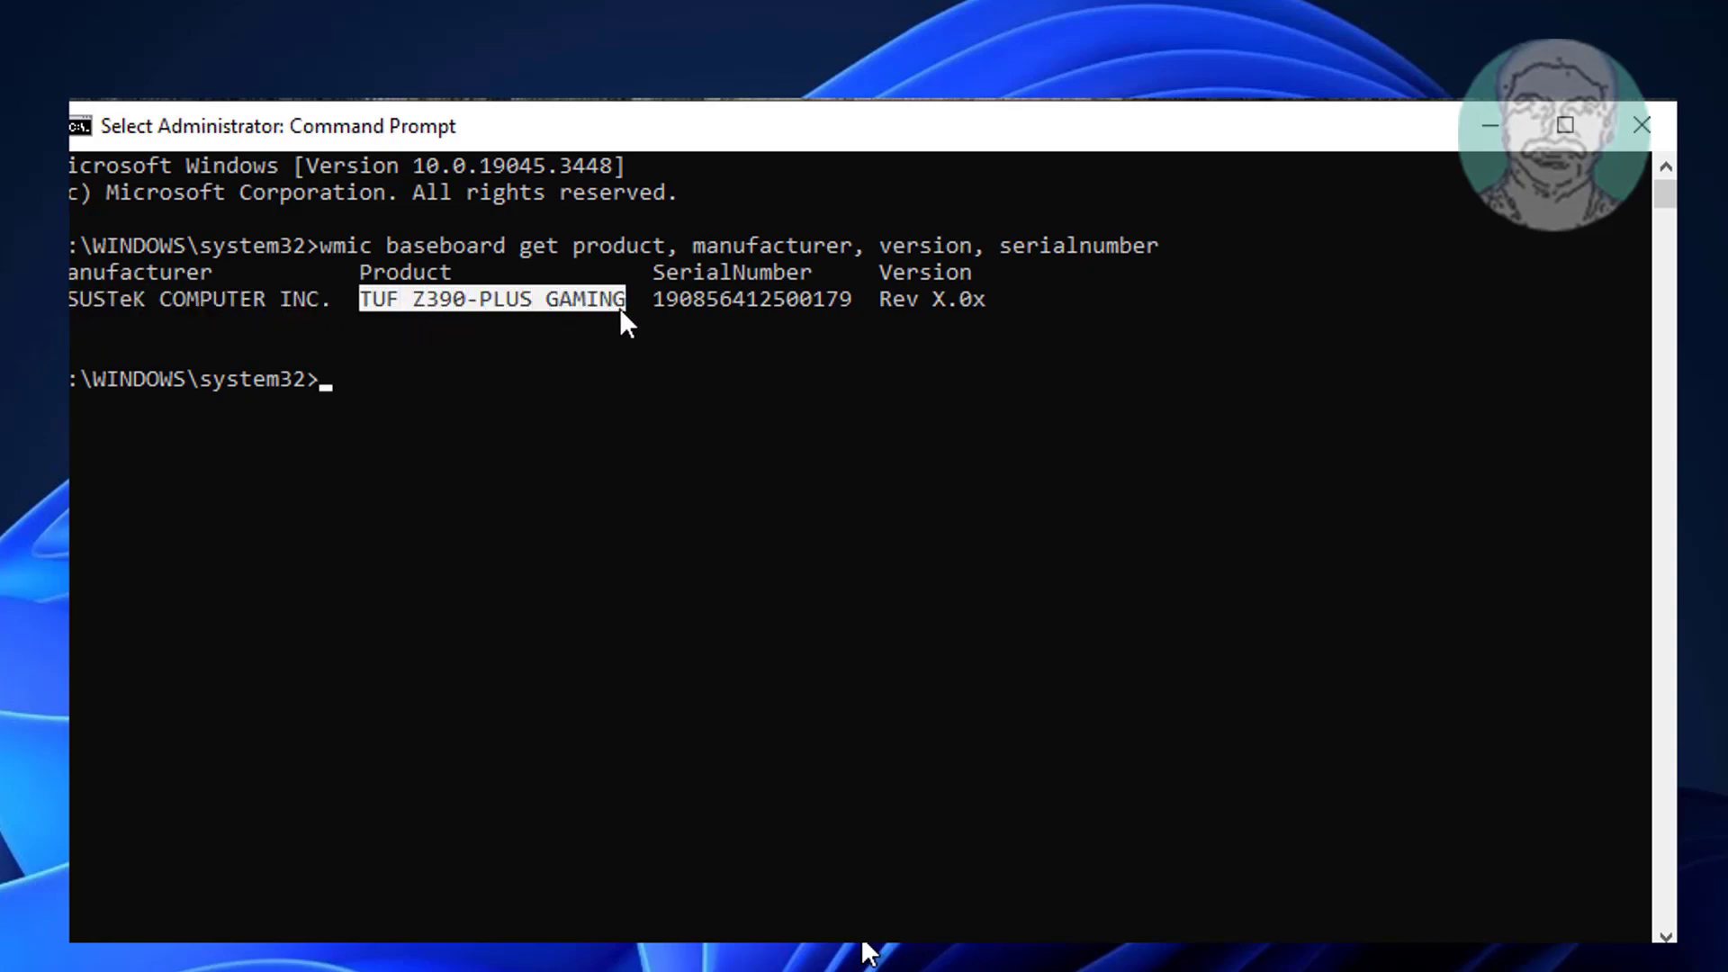
click(80, 126)
mouse_move(163, 407)
click(364, 441)
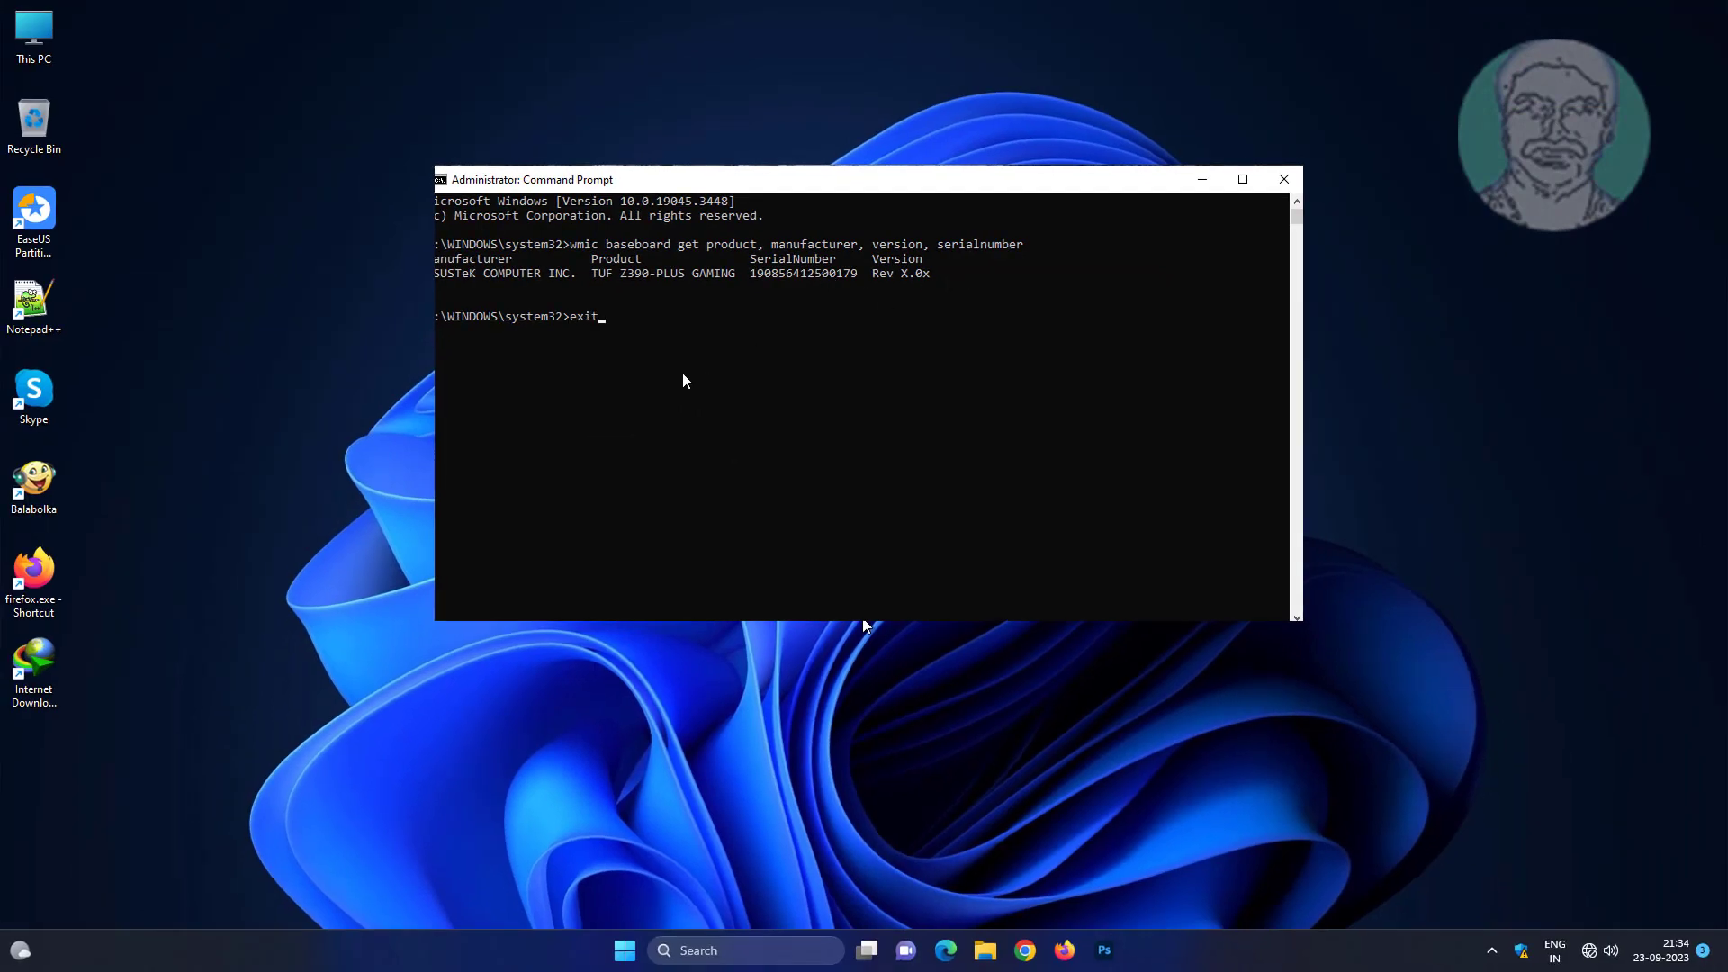
key(Return)
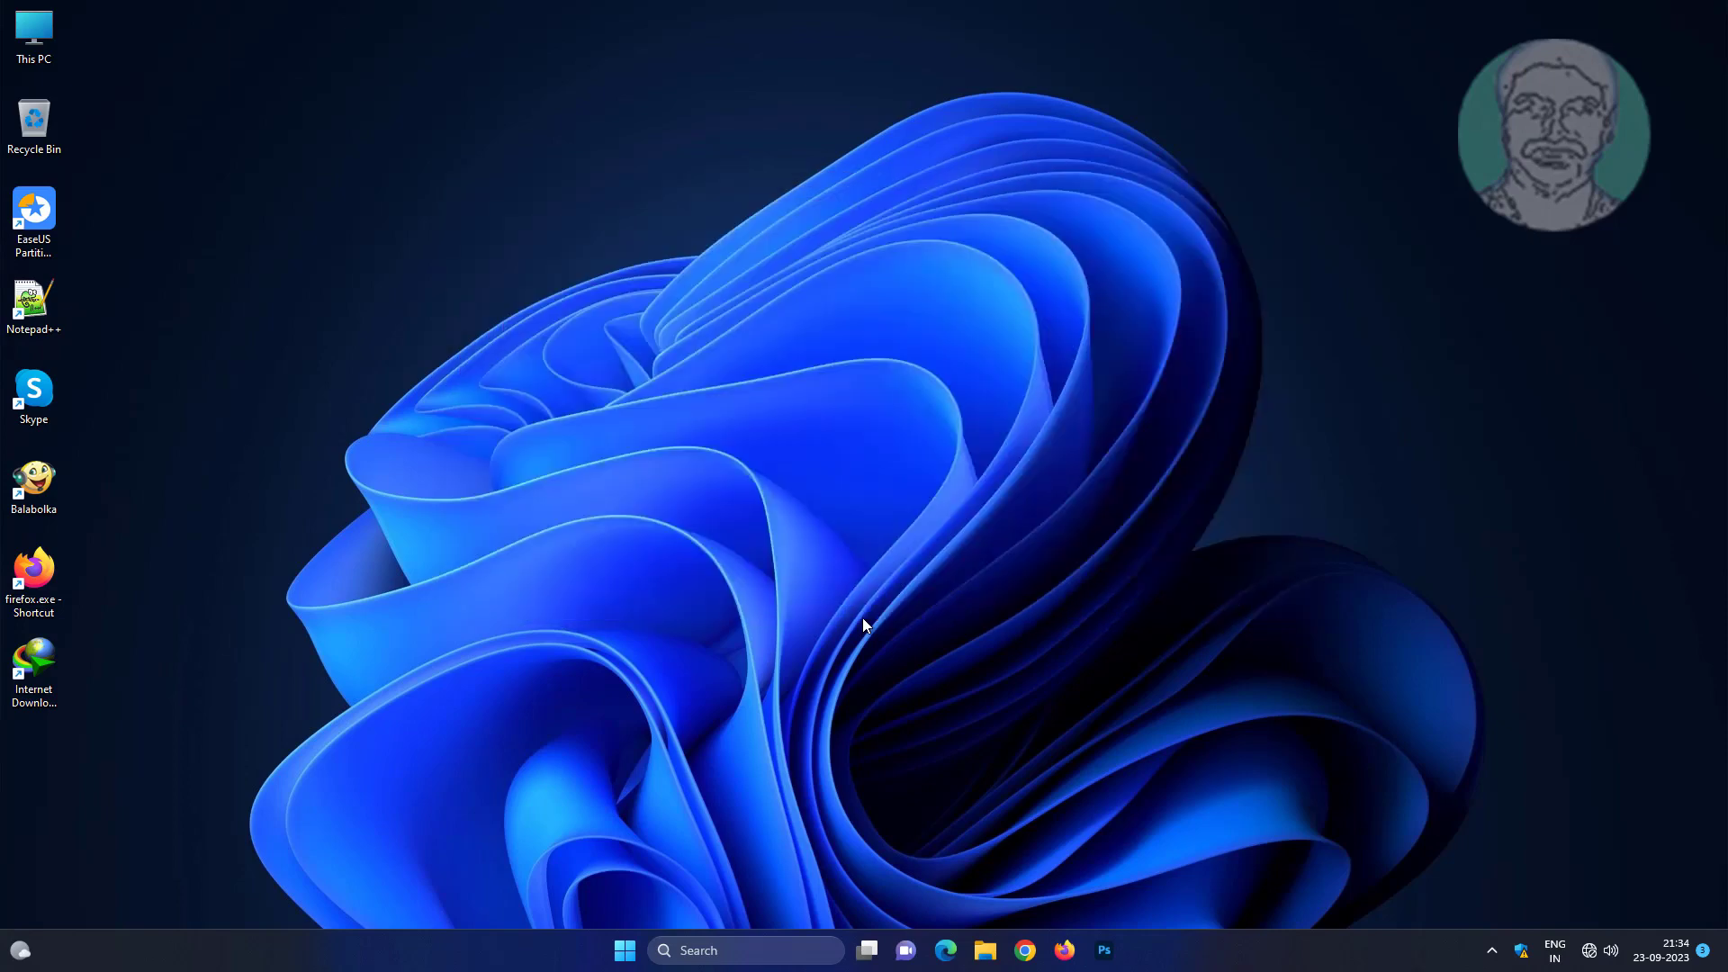
Paste-and-search 'TUF Z390-PLUS GAMING' in Chrome and open the asus.com TUF Z390-PRO GAMING result
click(1025, 950)
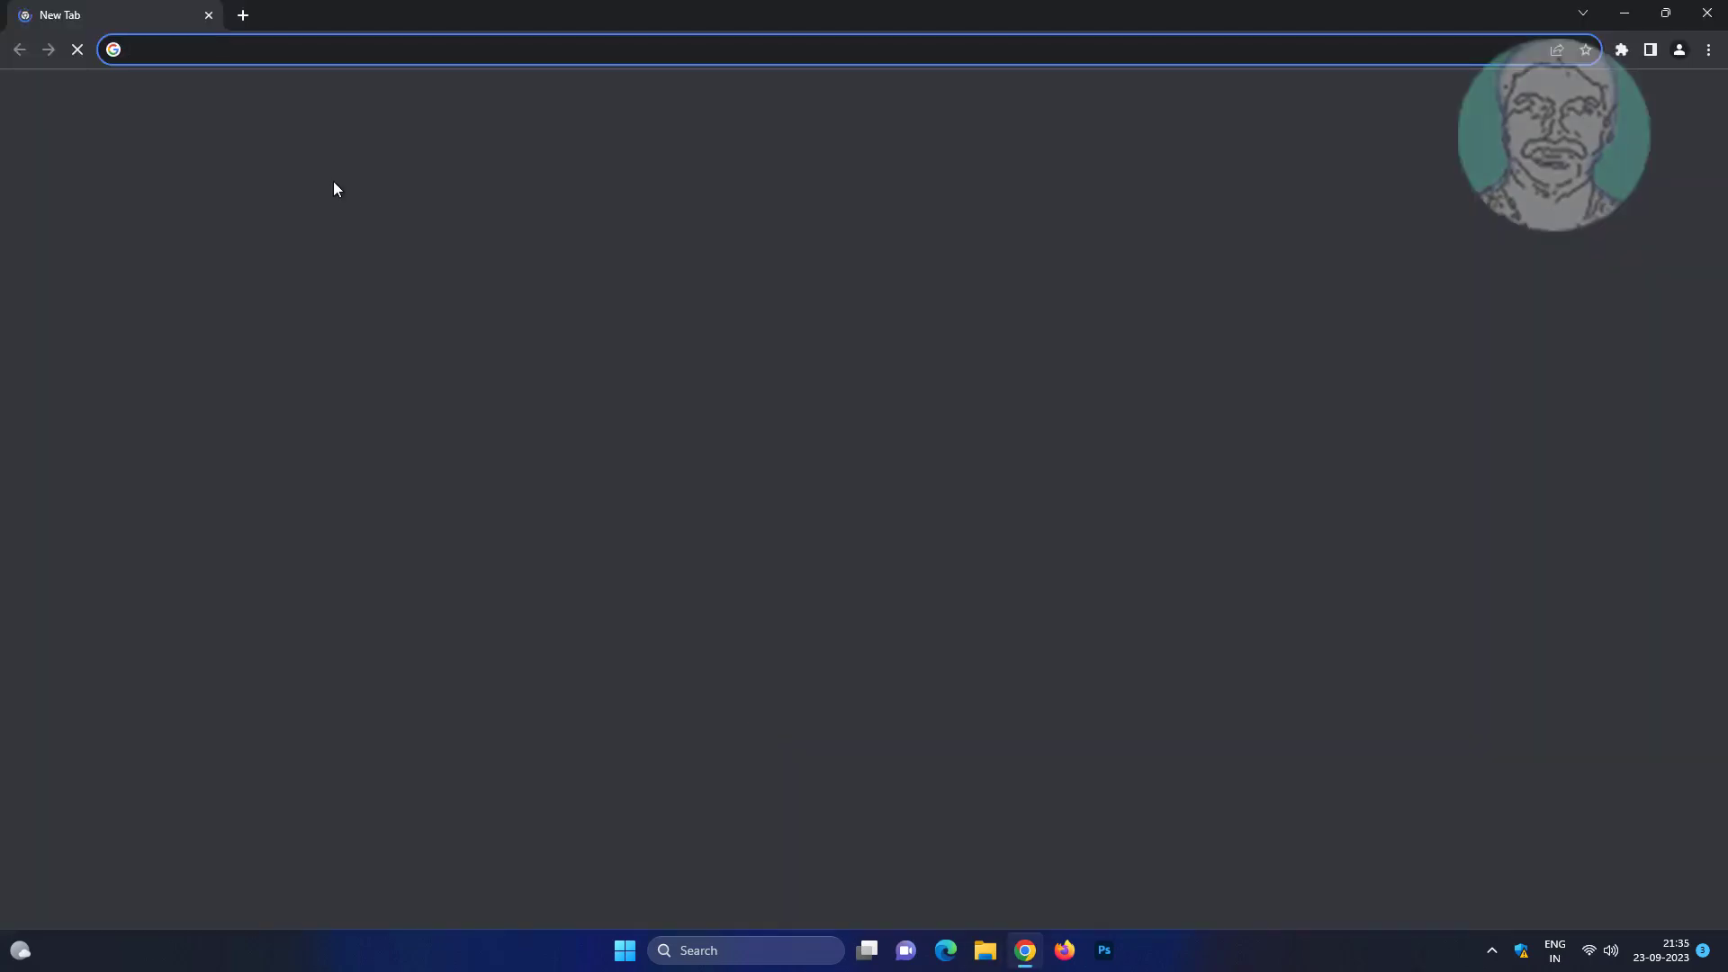
right_click(162, 49)
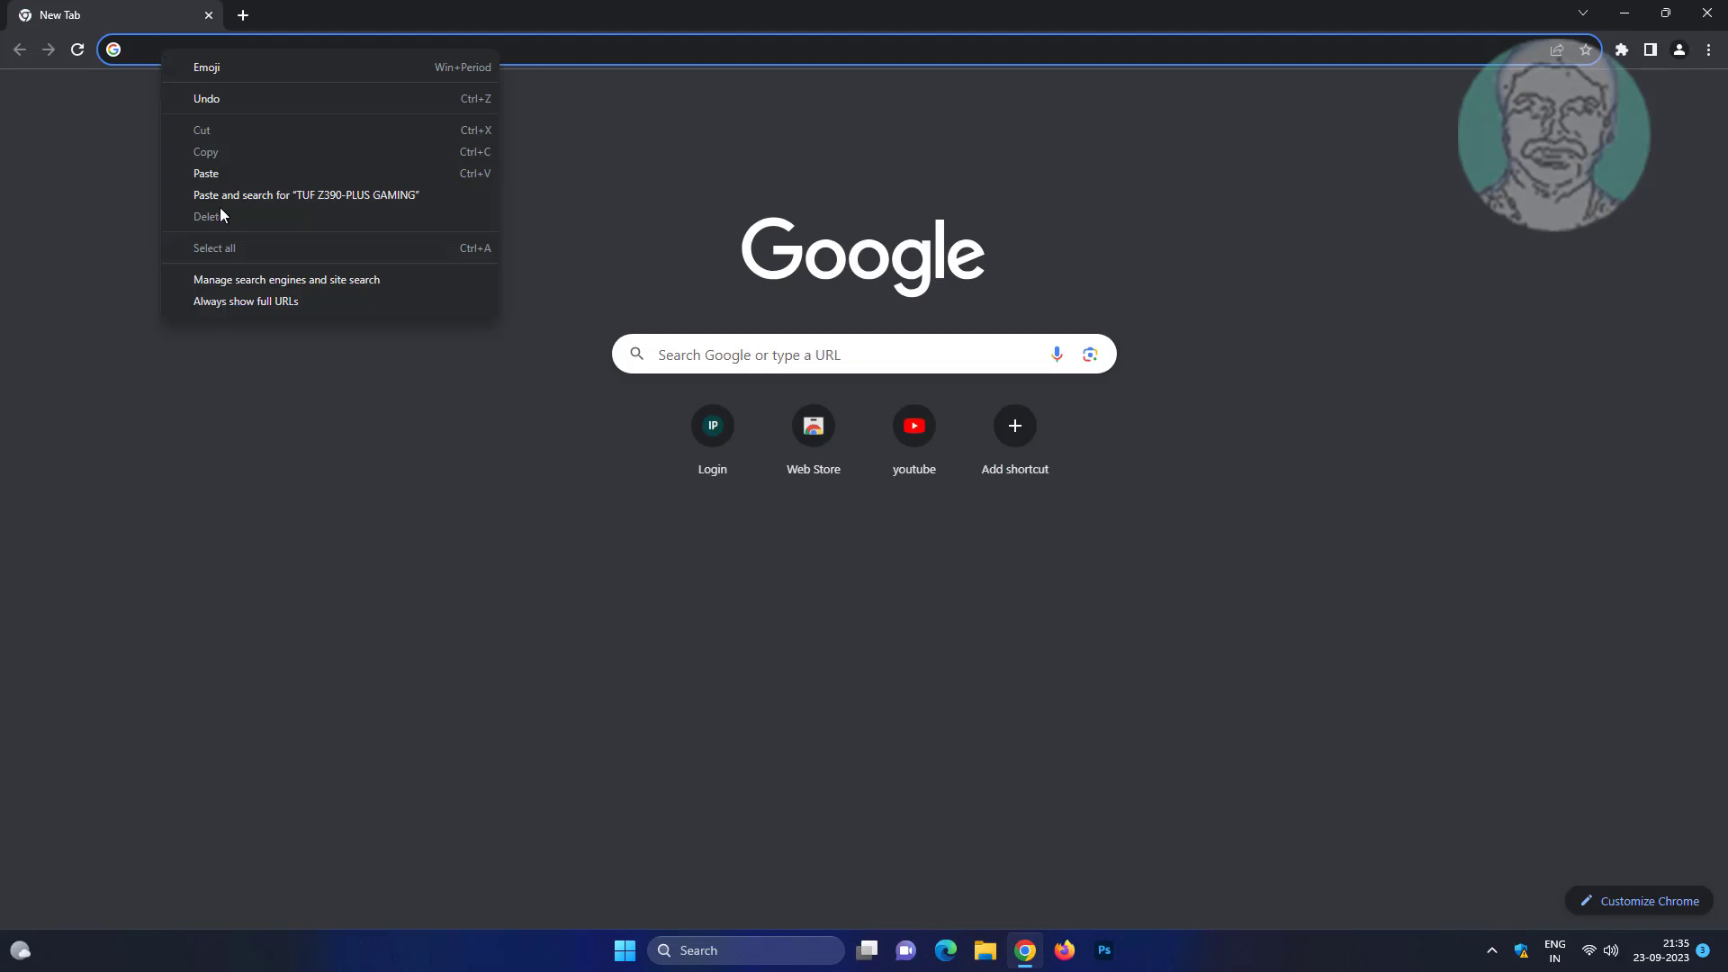
click(241, 196)
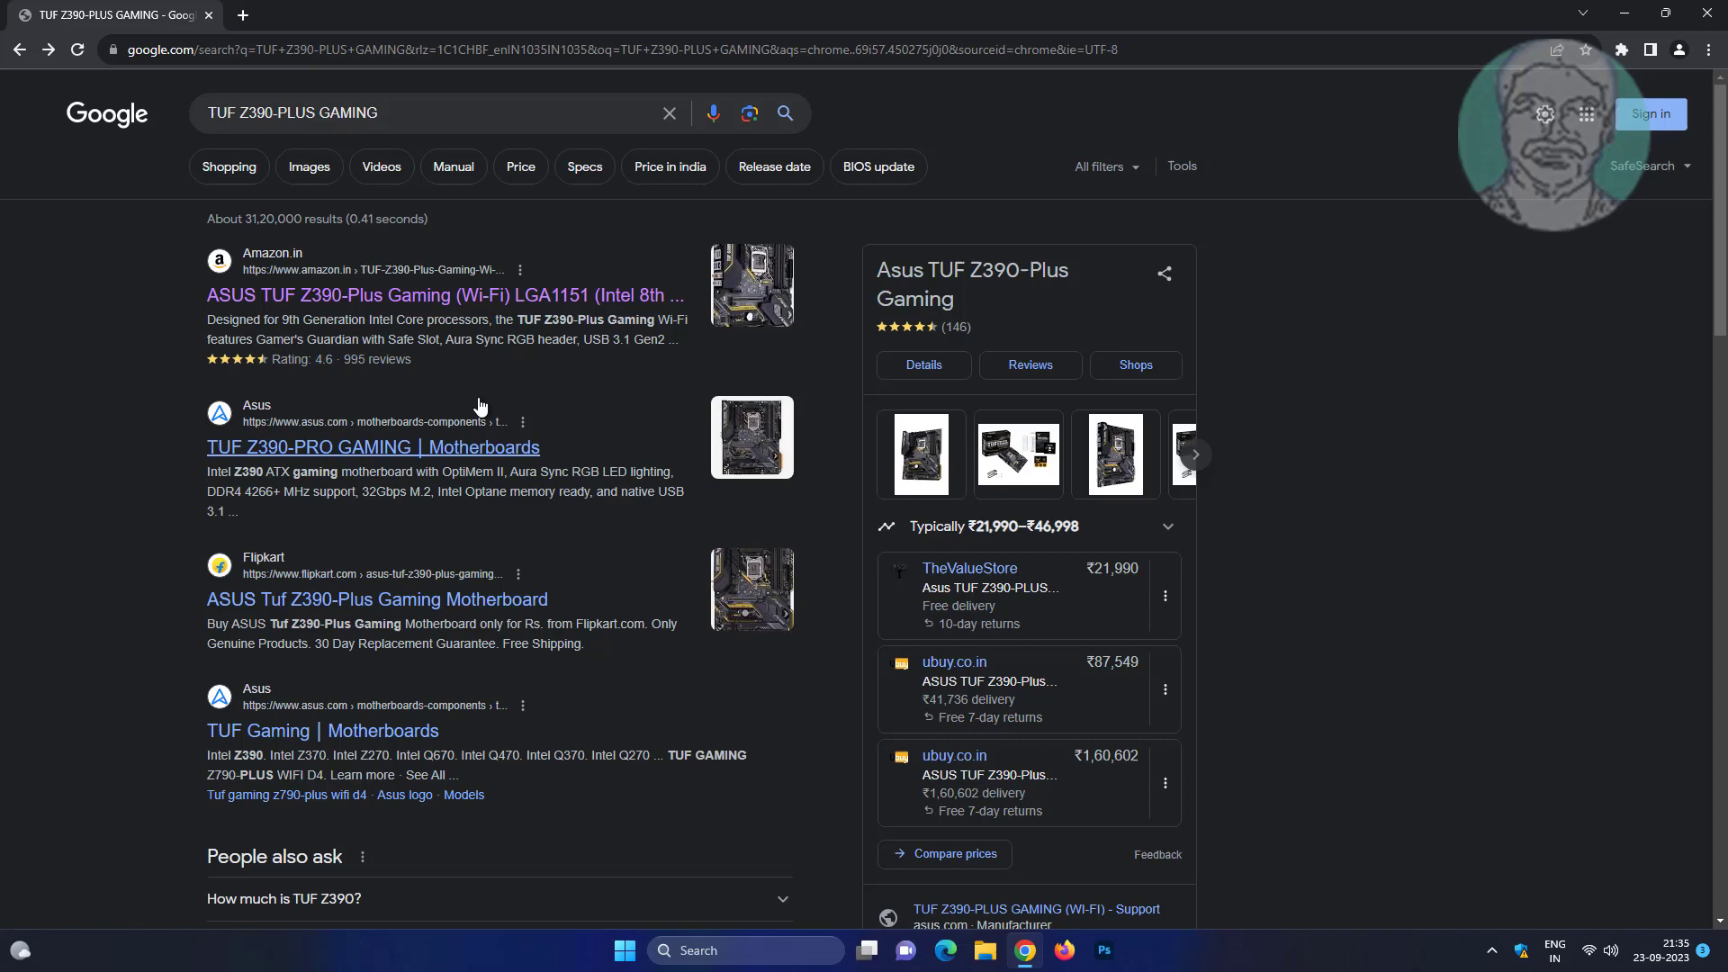
click(388, 451)
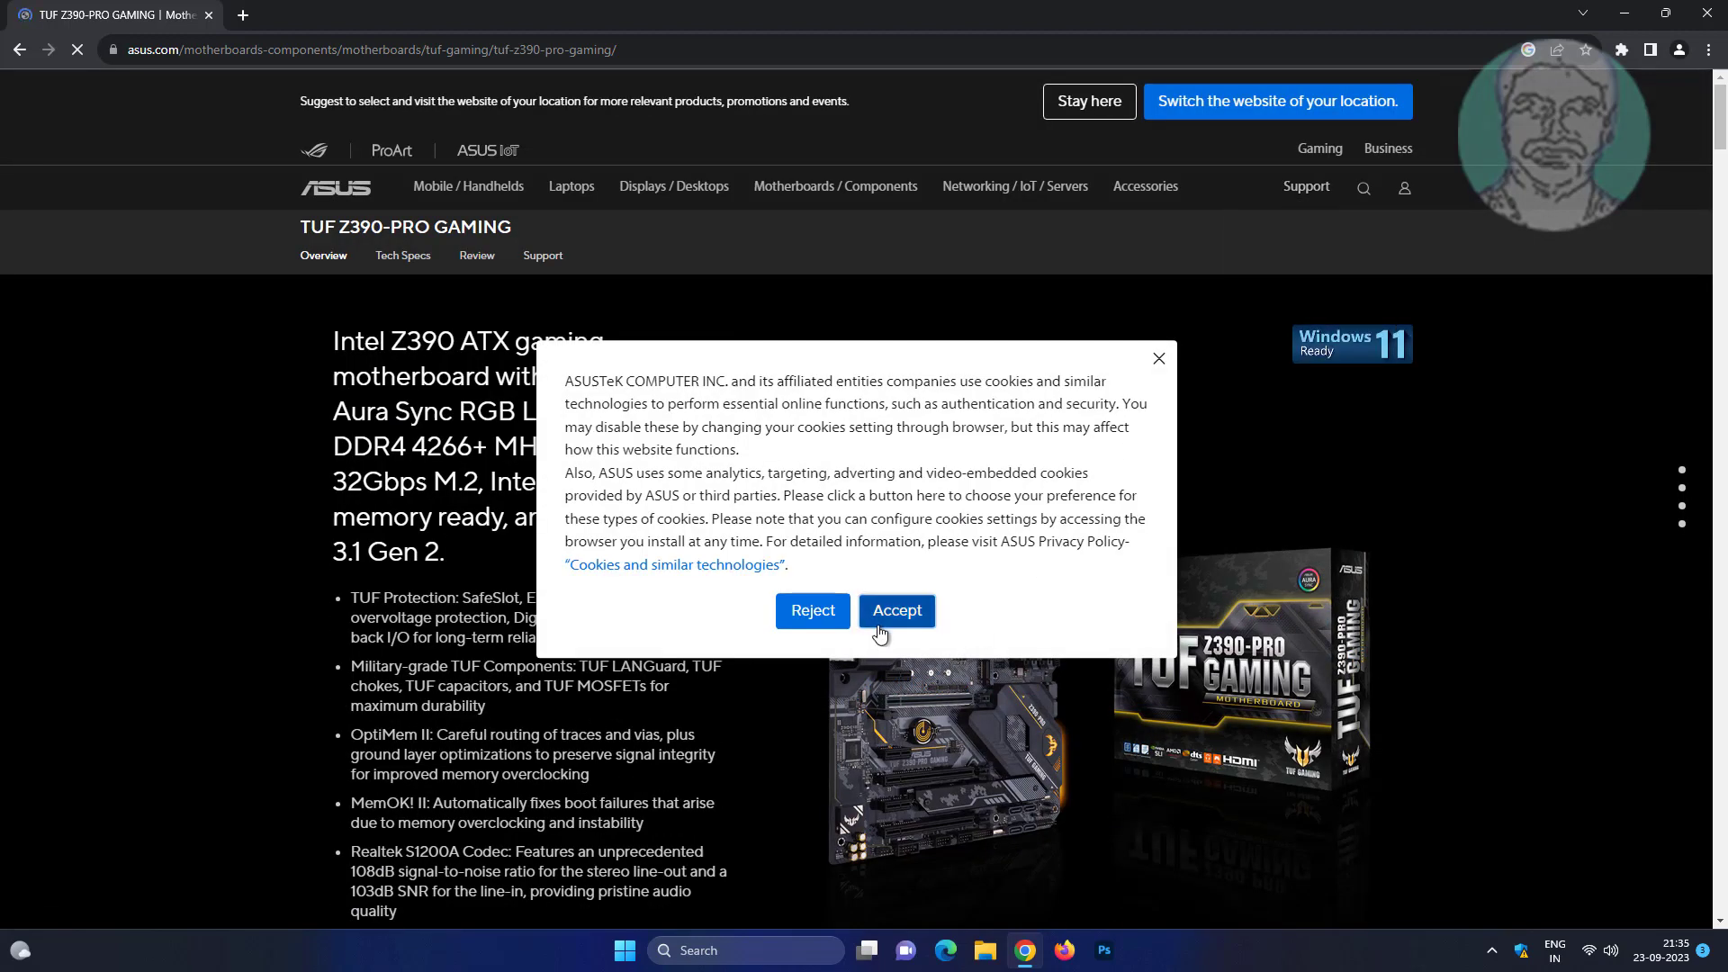
Accept cookies and open the product's Driver & Utility support list for Windows 10 64-bit
click(882, 616)
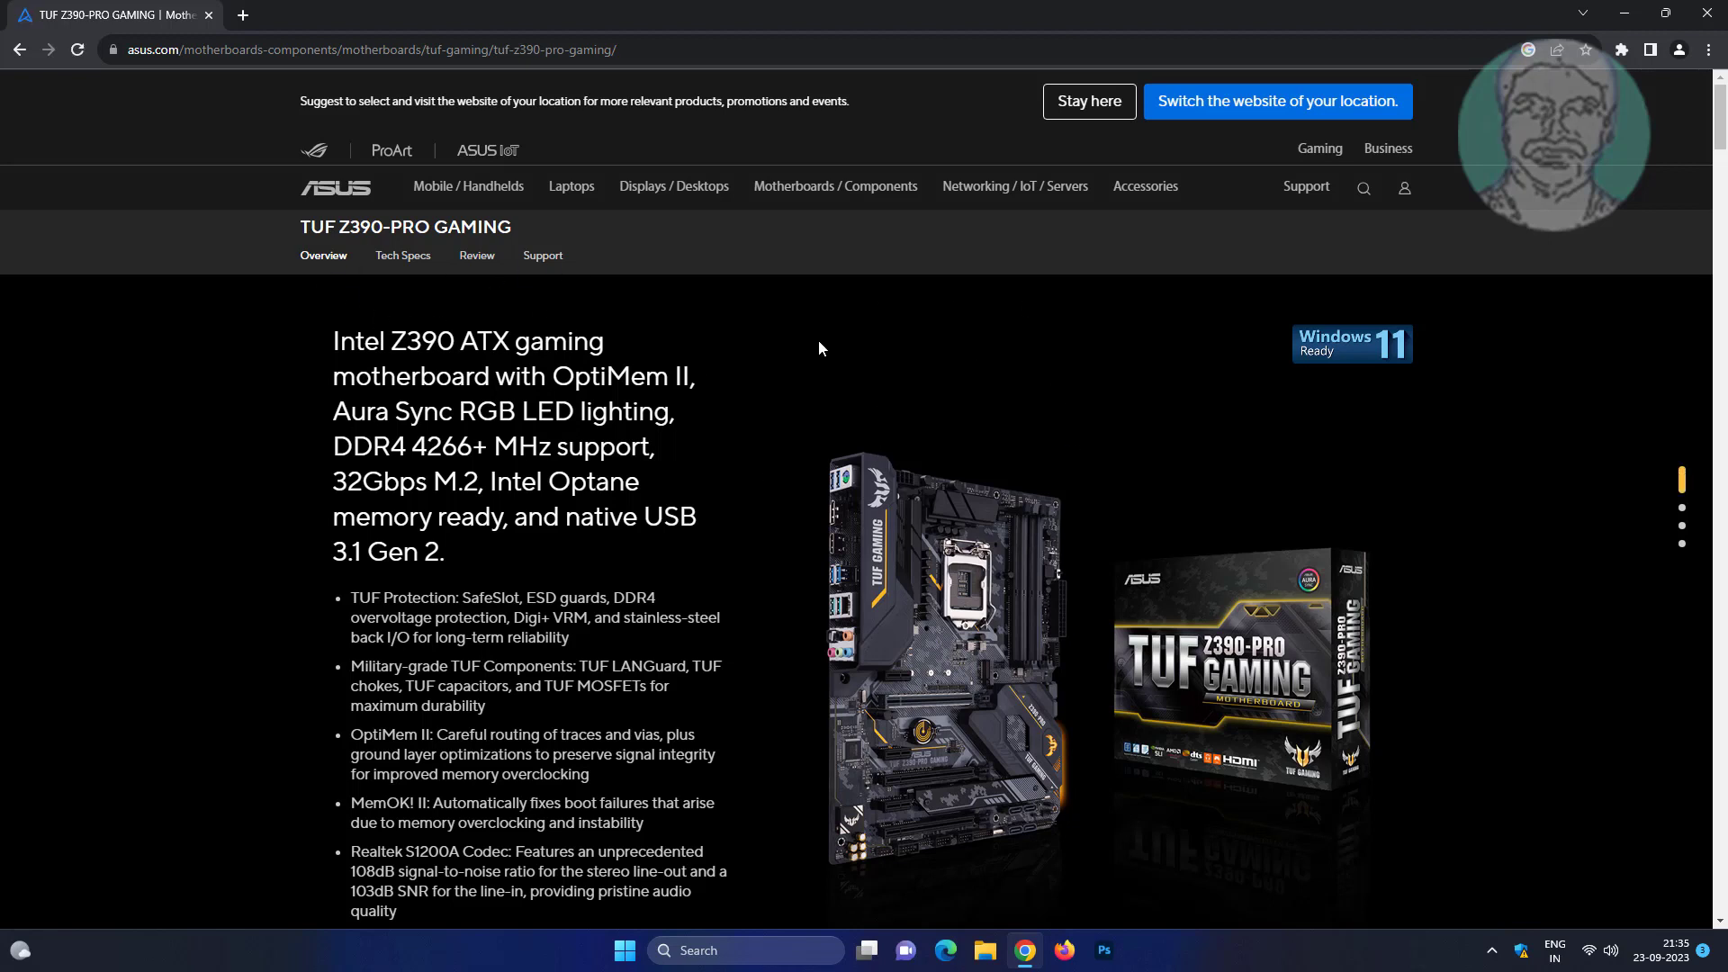
click(543, 256)
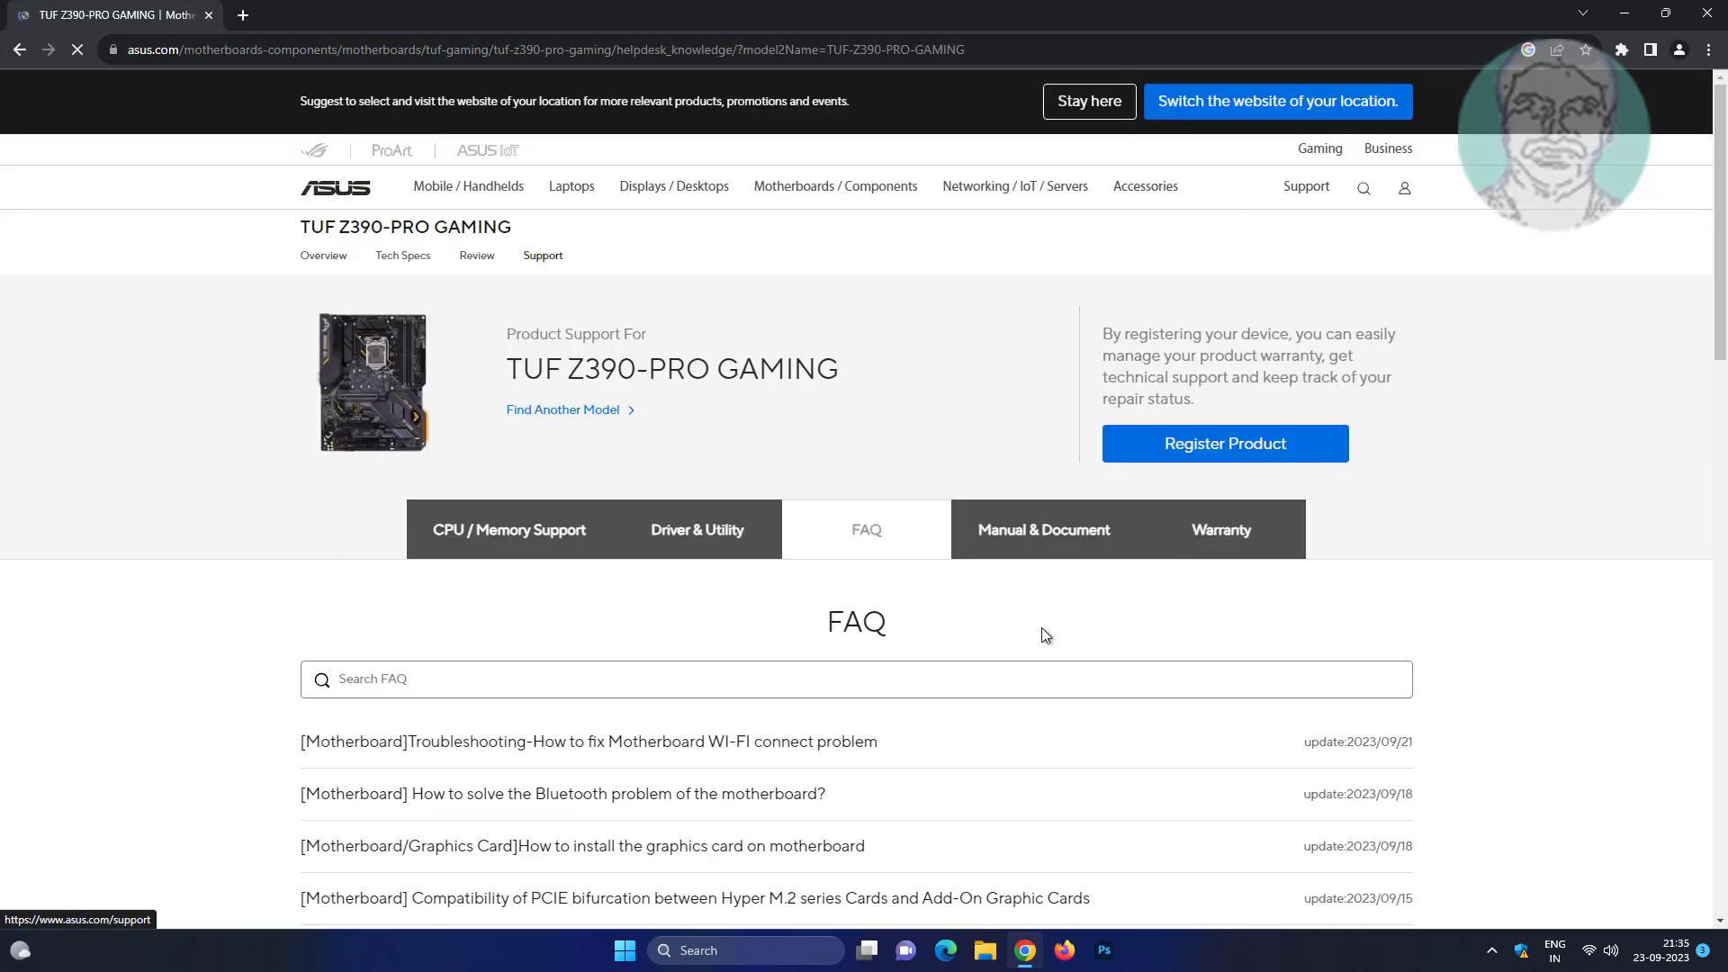
click(721, 535)
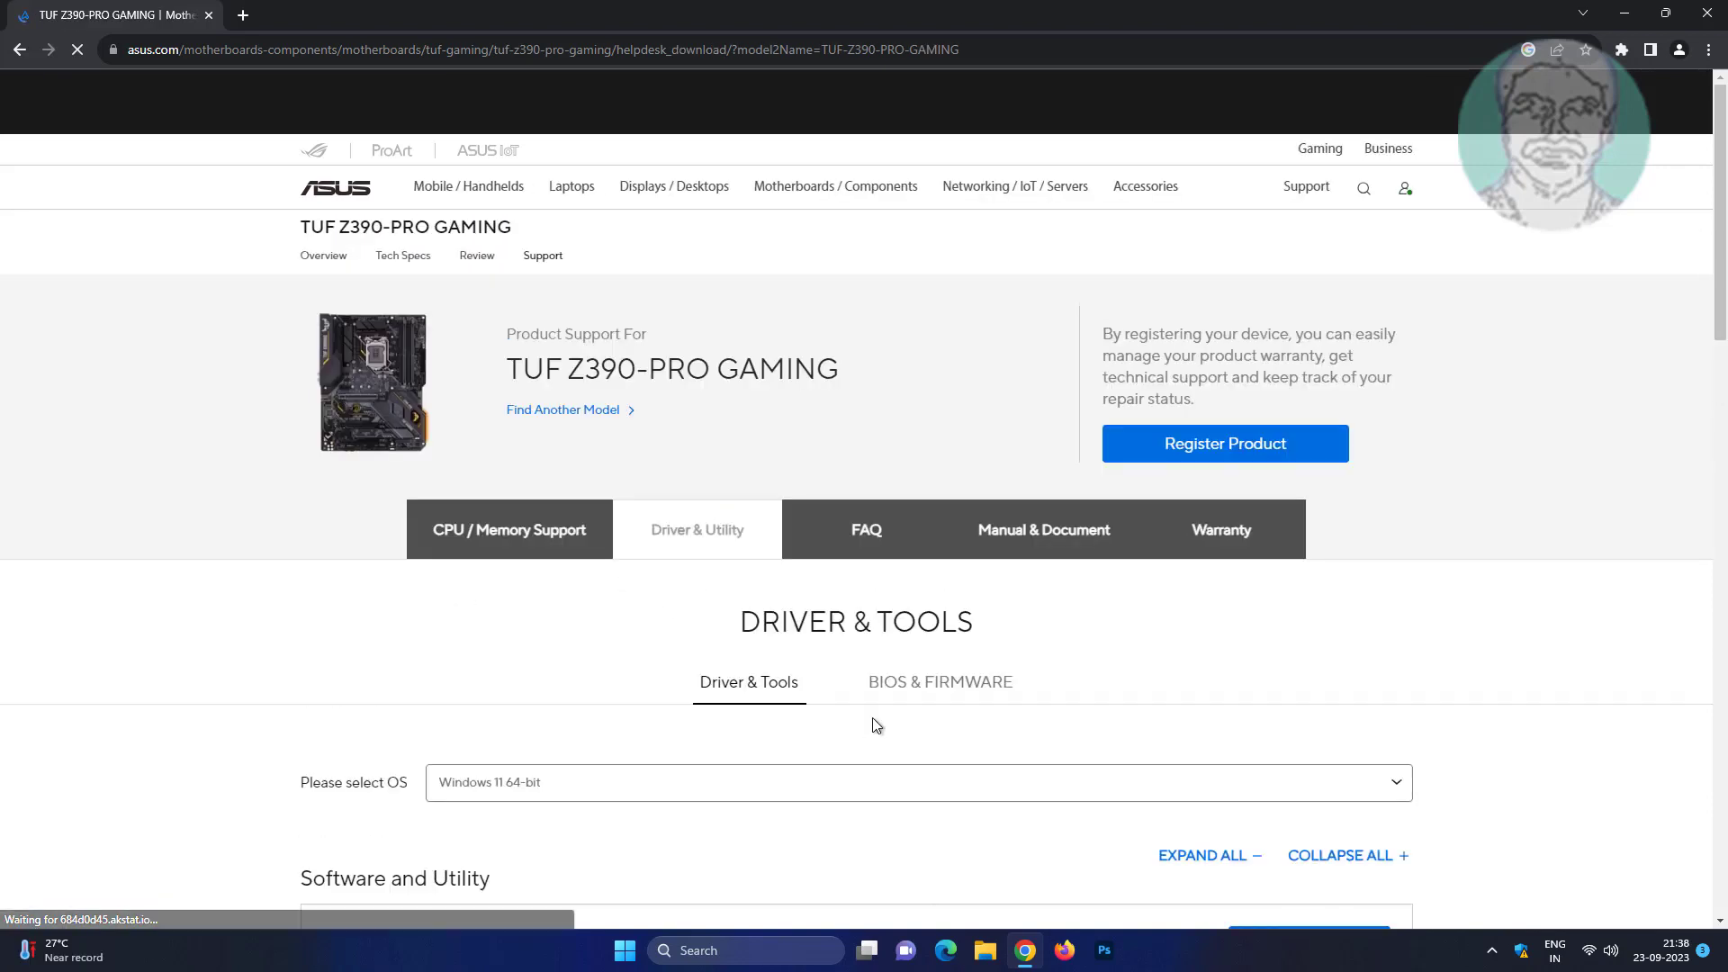
click(706, 793)
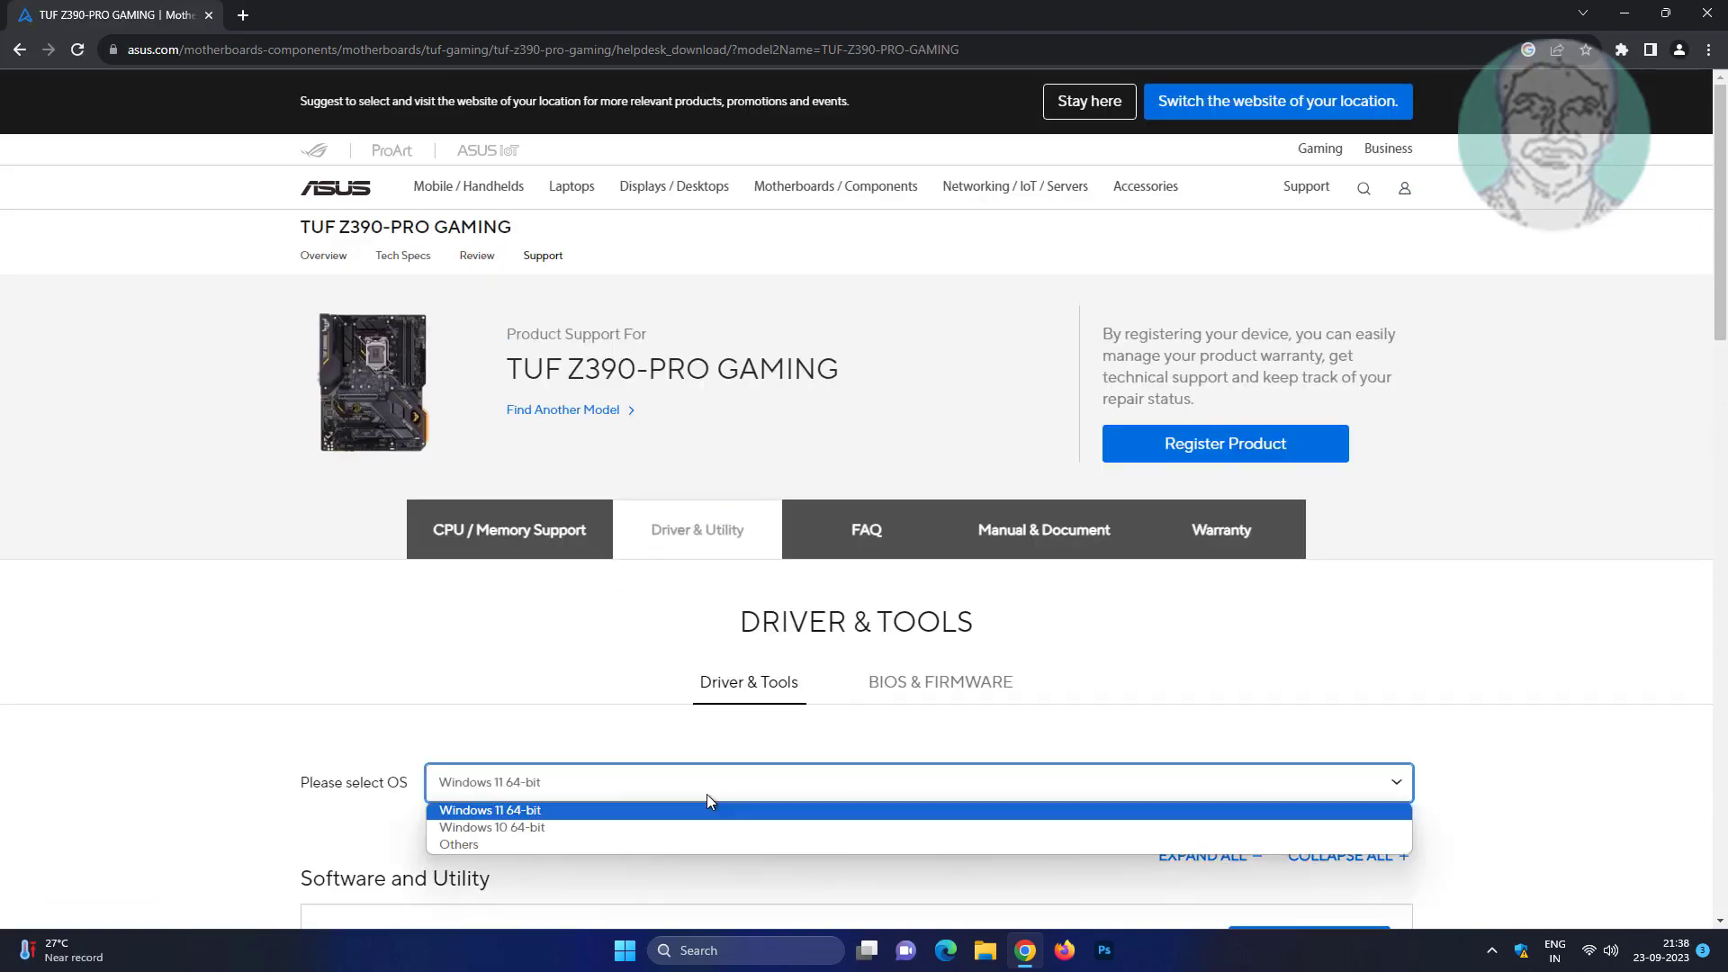
click(562, 828)
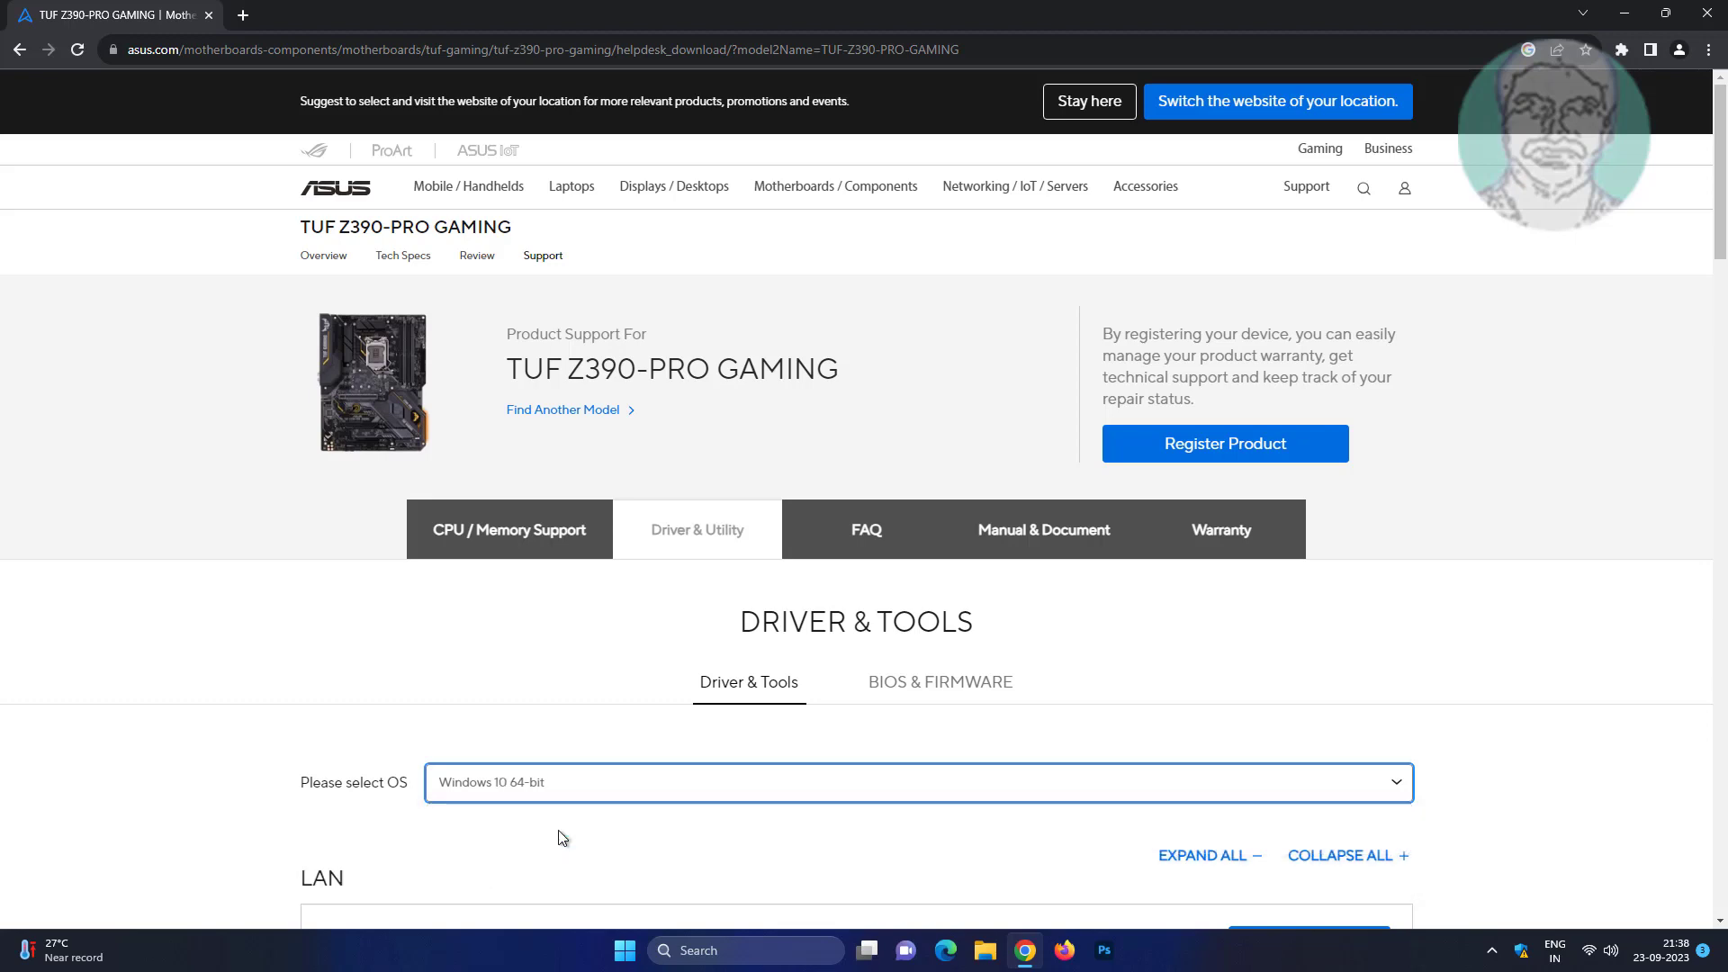
Show all Chipset drivers and download the 5.24 MB Intel Chipset Driver zip
scroll(562, 838, down, 5)
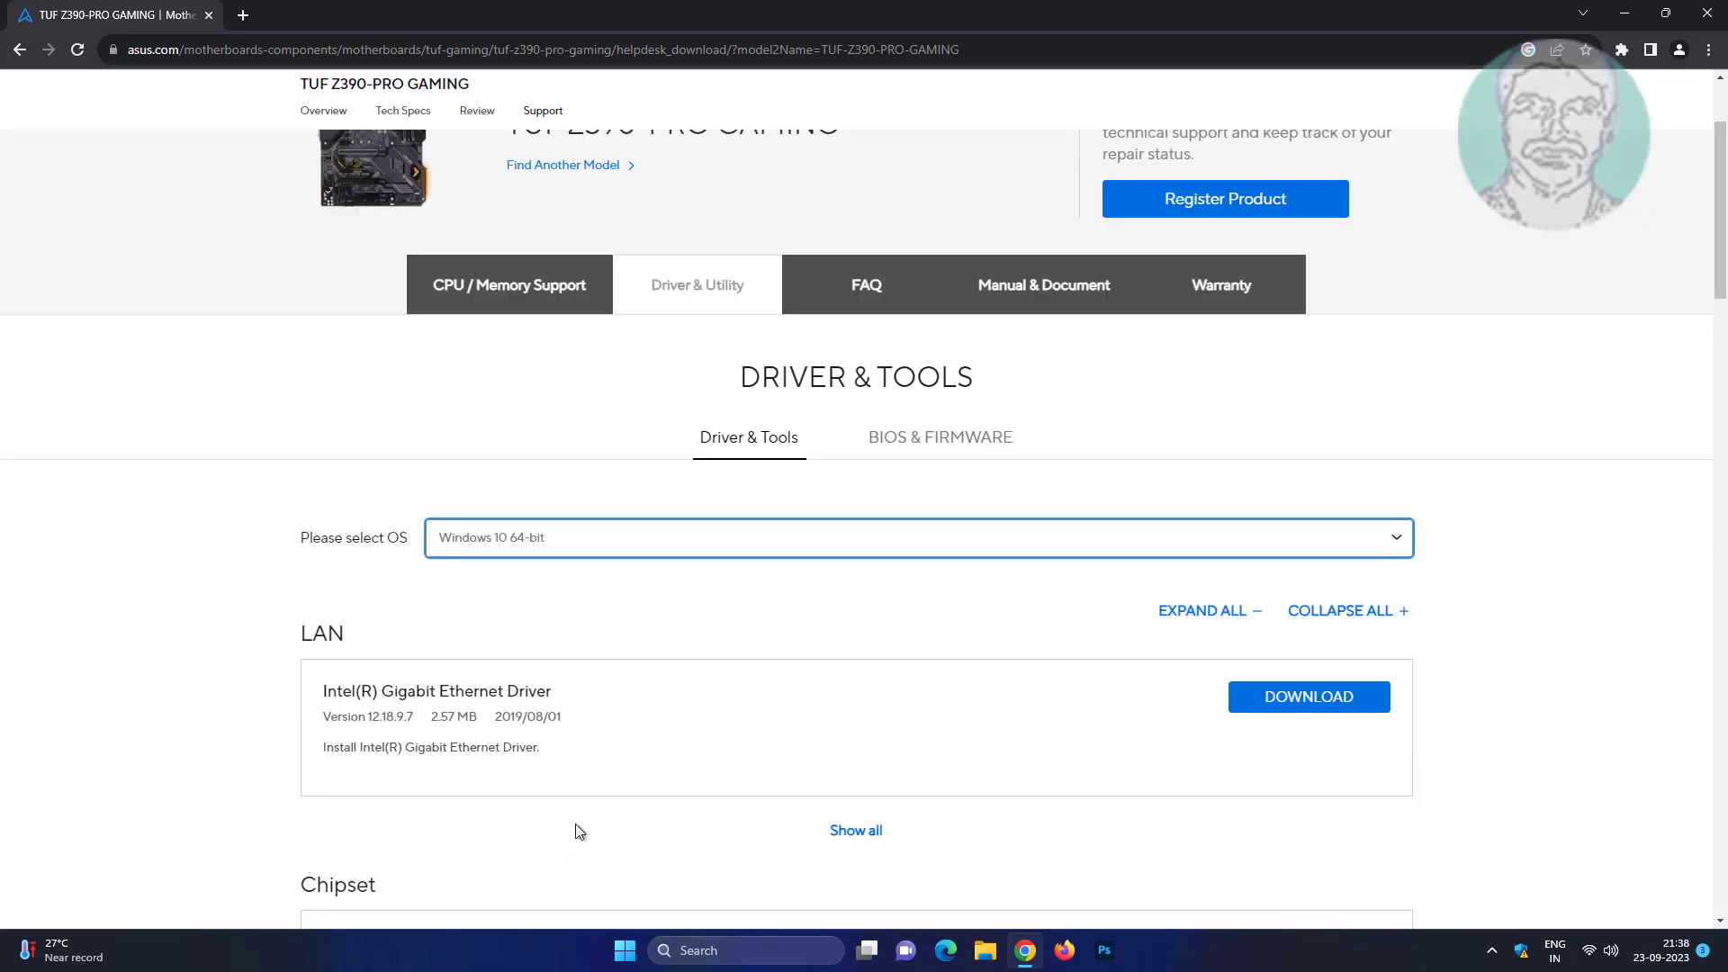
scroll(579, 829, down, 1)
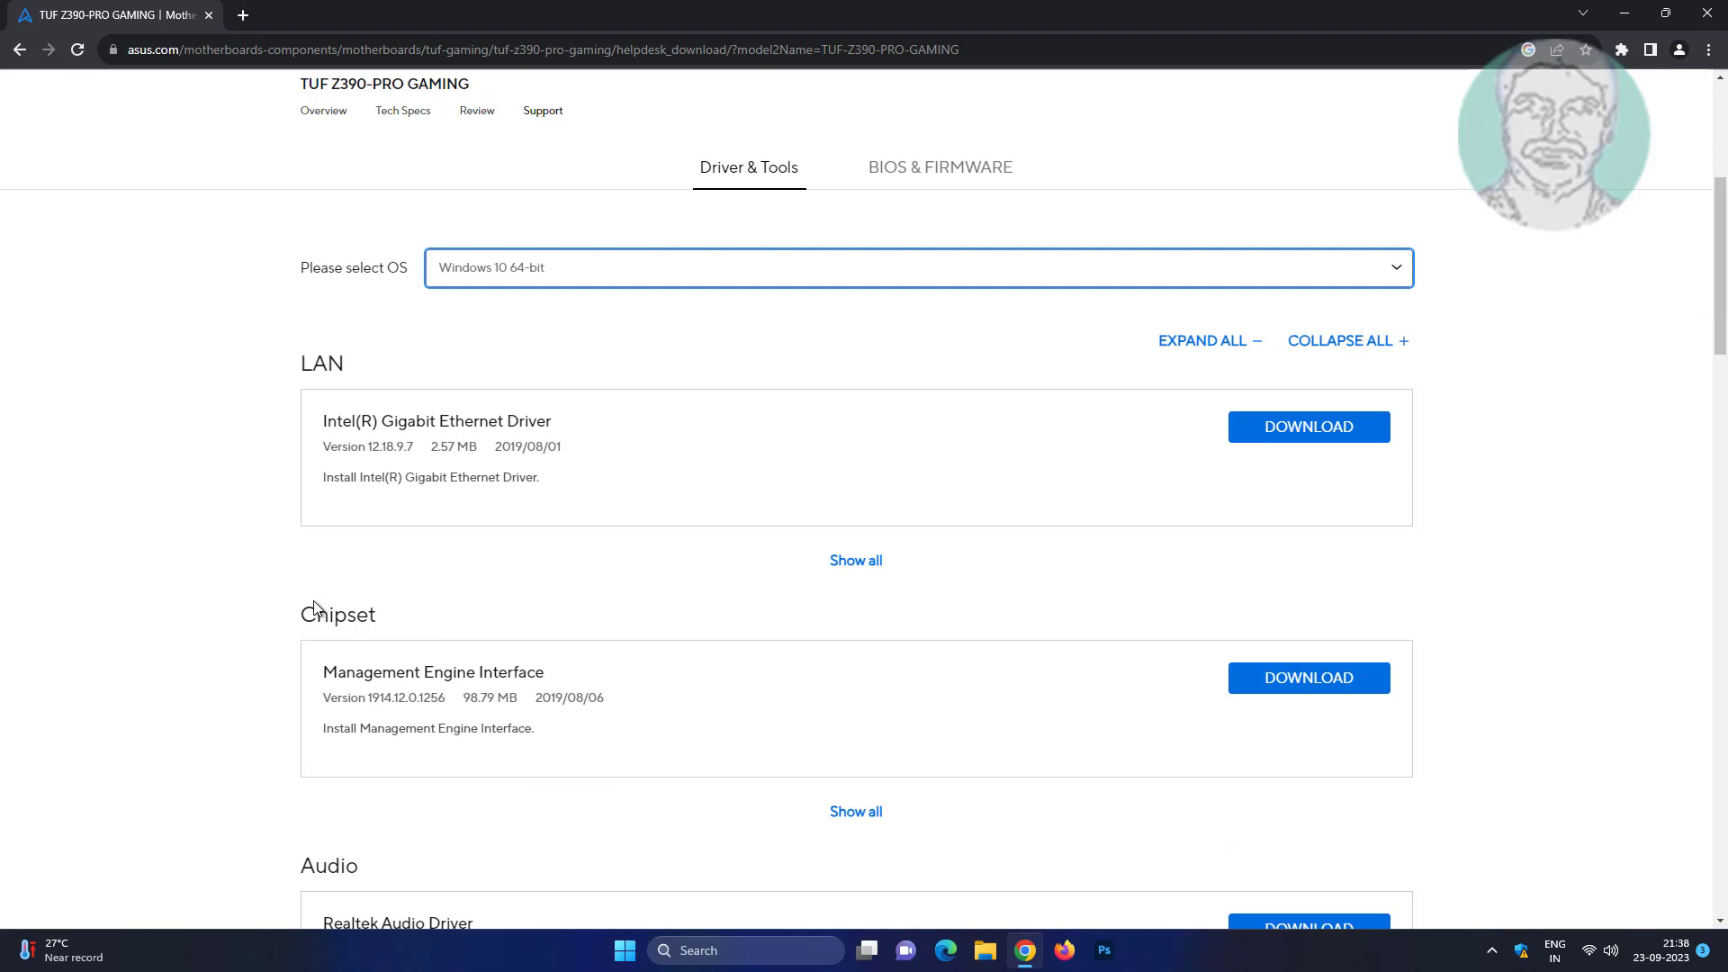
click(862, 819)
scroll(864, 824, down, 1)
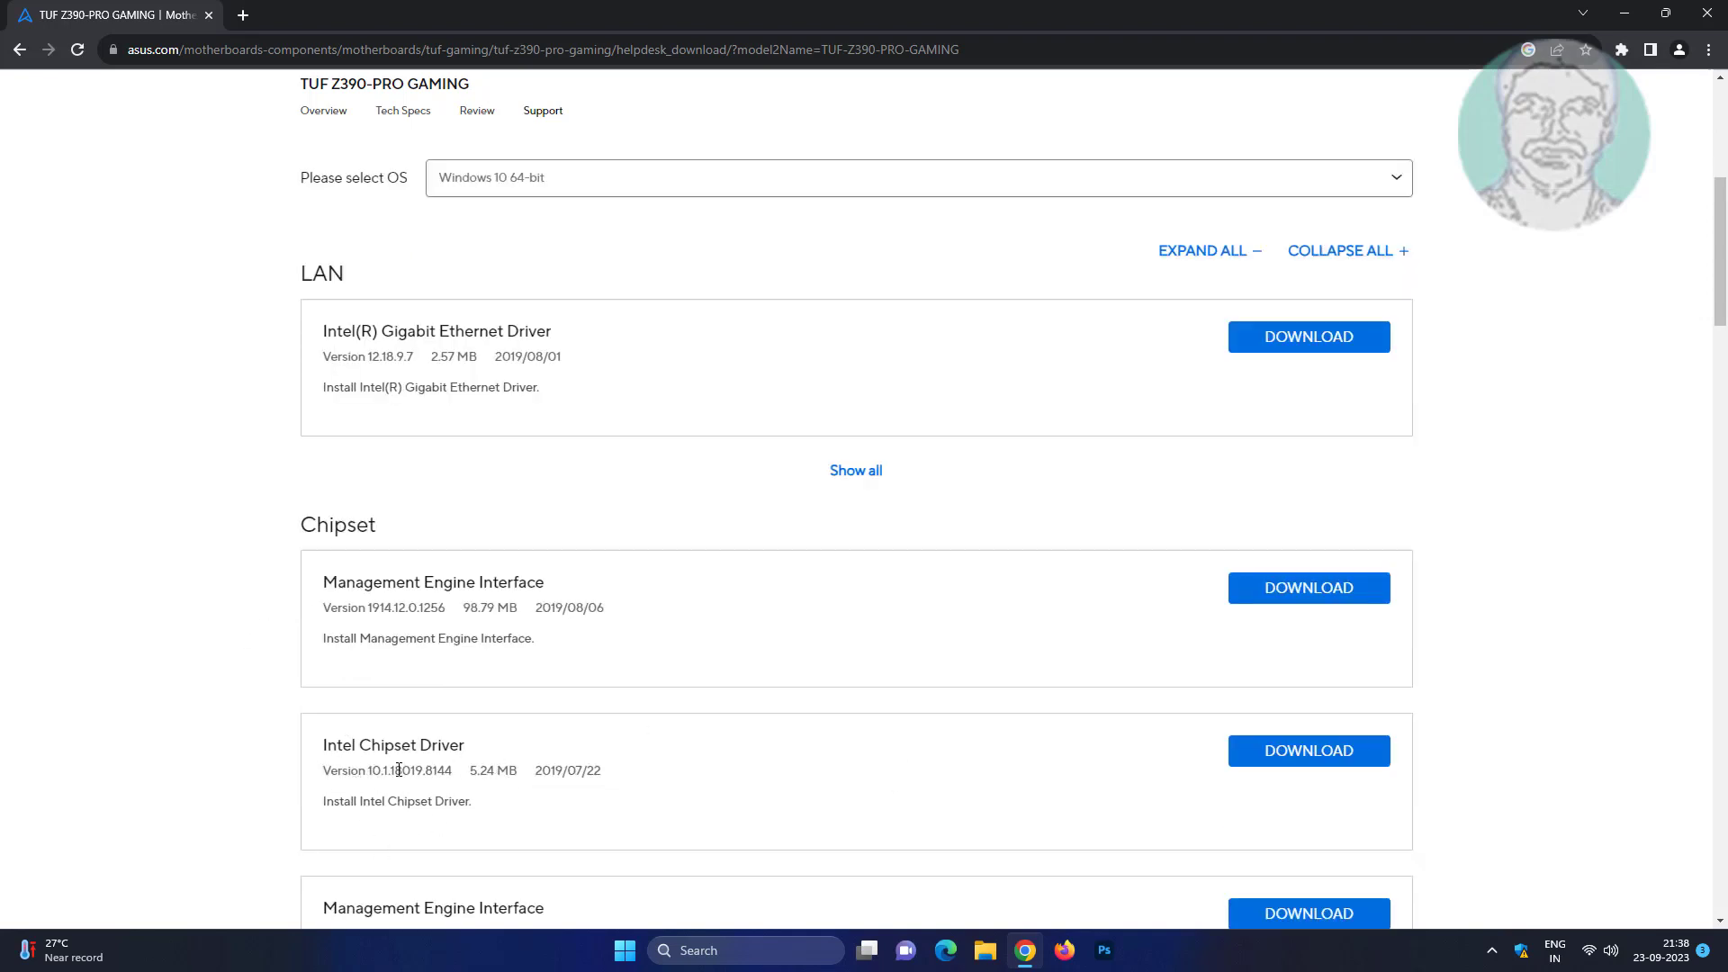
click(1341, 766)
click(1621, 51)
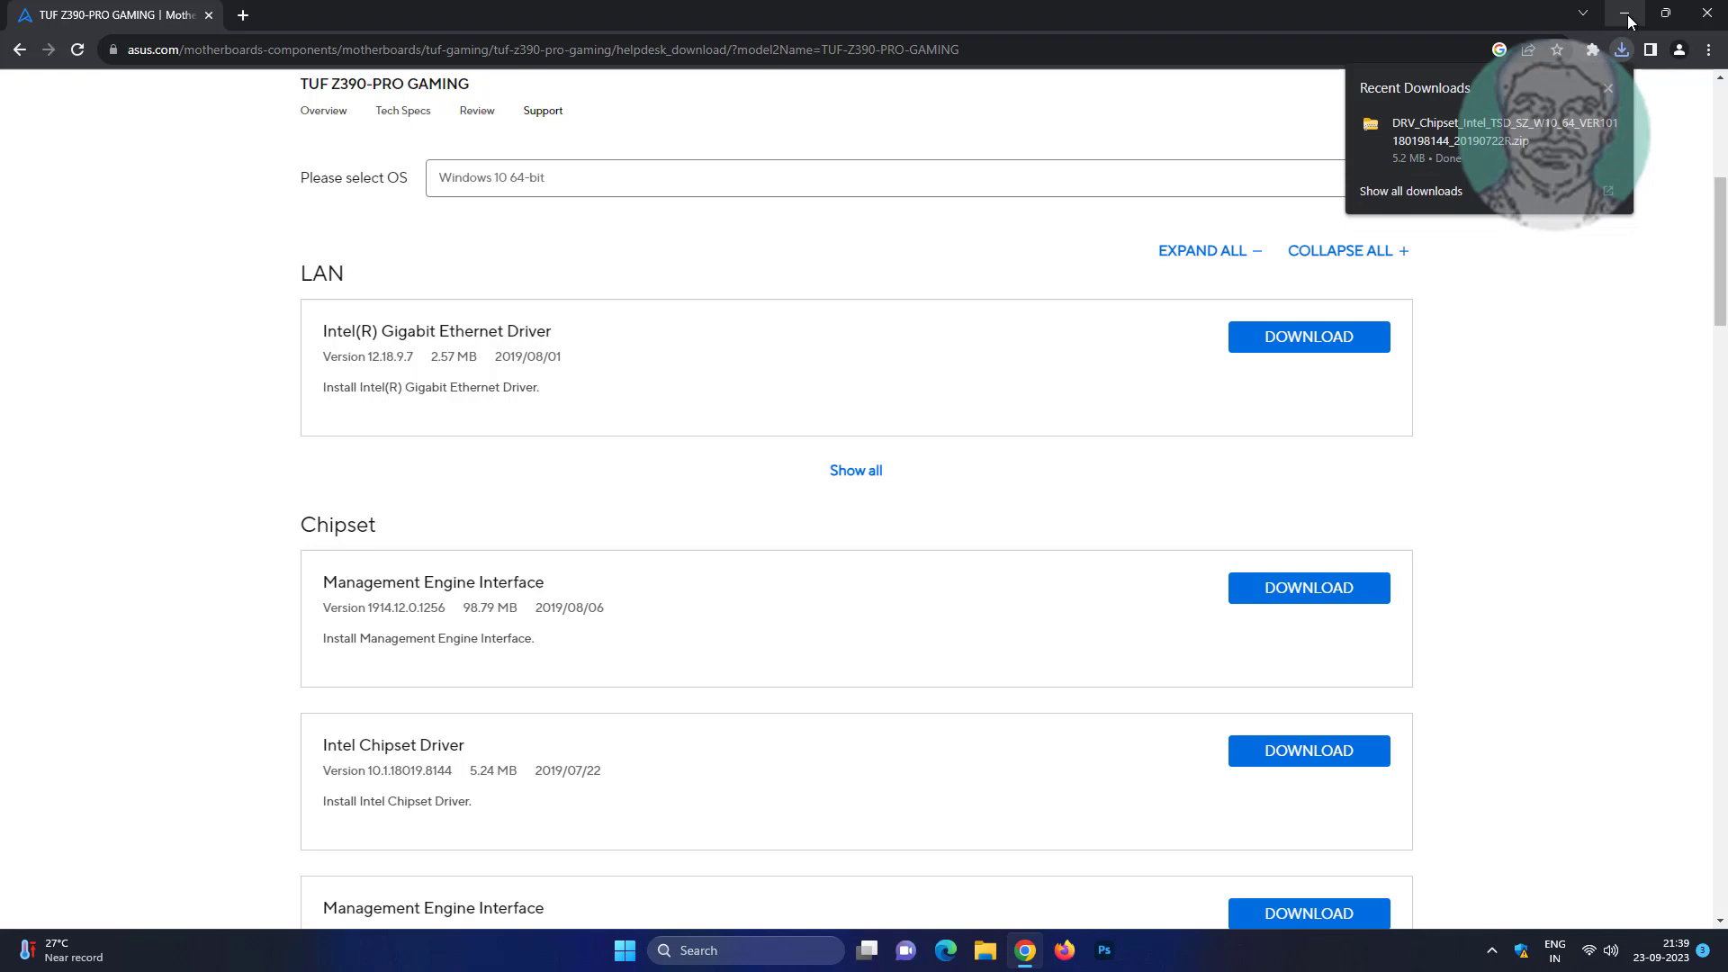
Open File Explorer and bring the Downloads folder fully into view on the desktop
key(super+e)
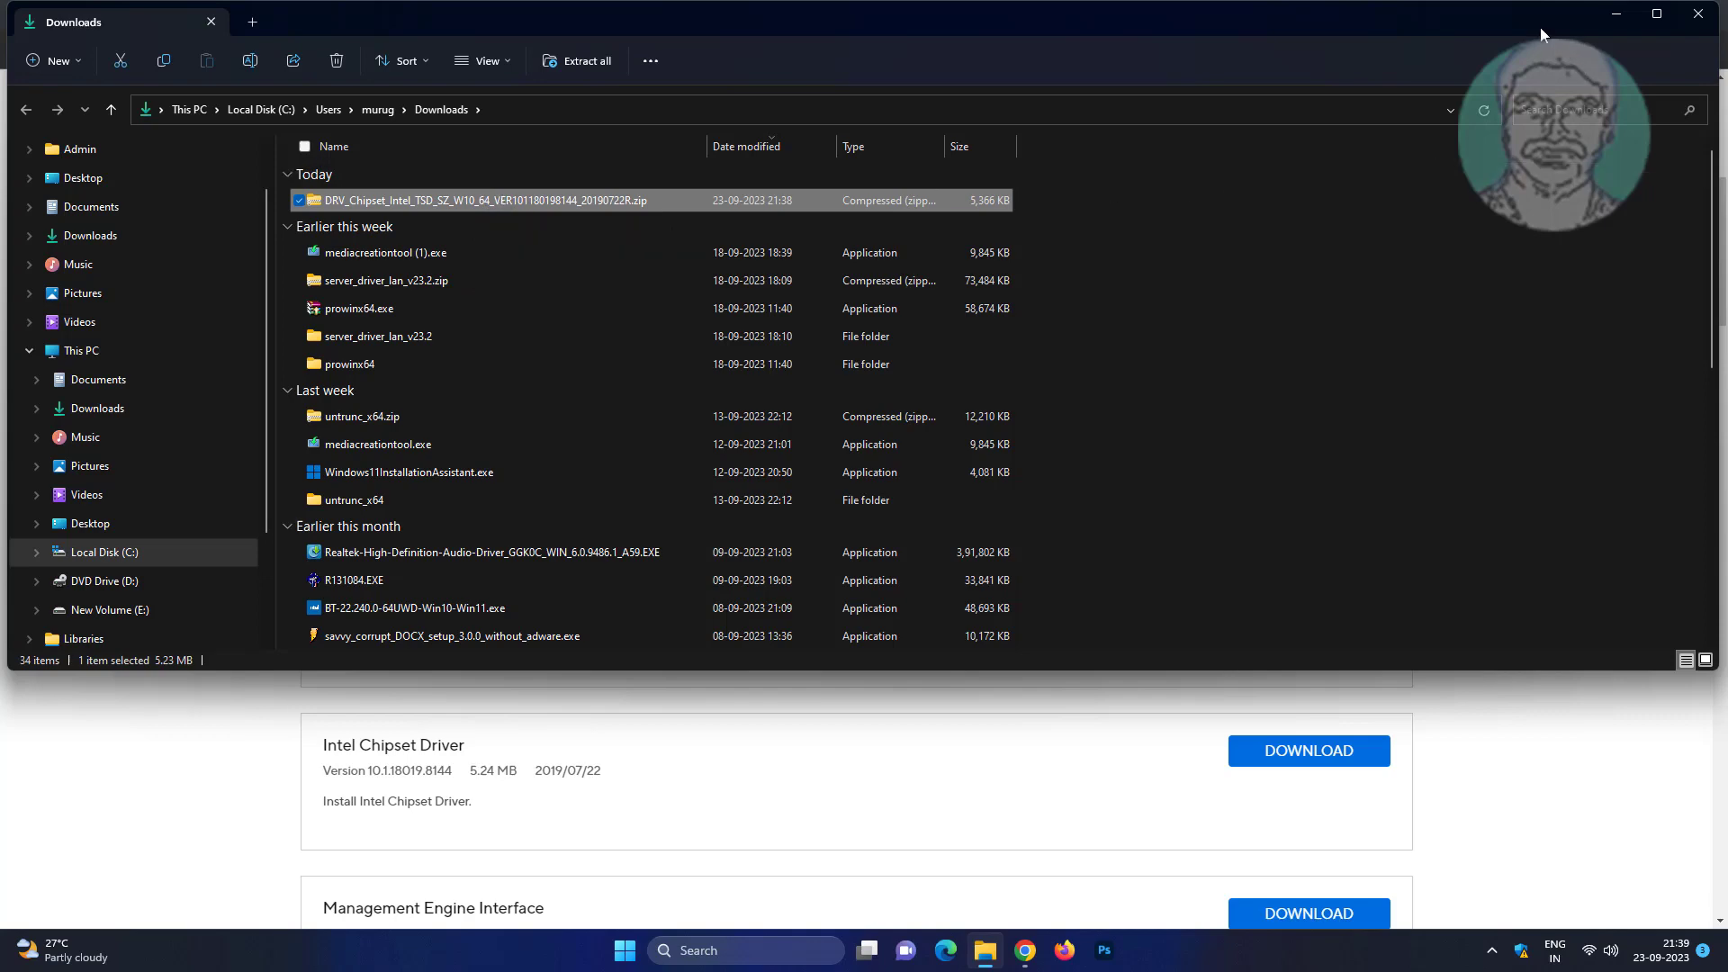
click(1616, 14)
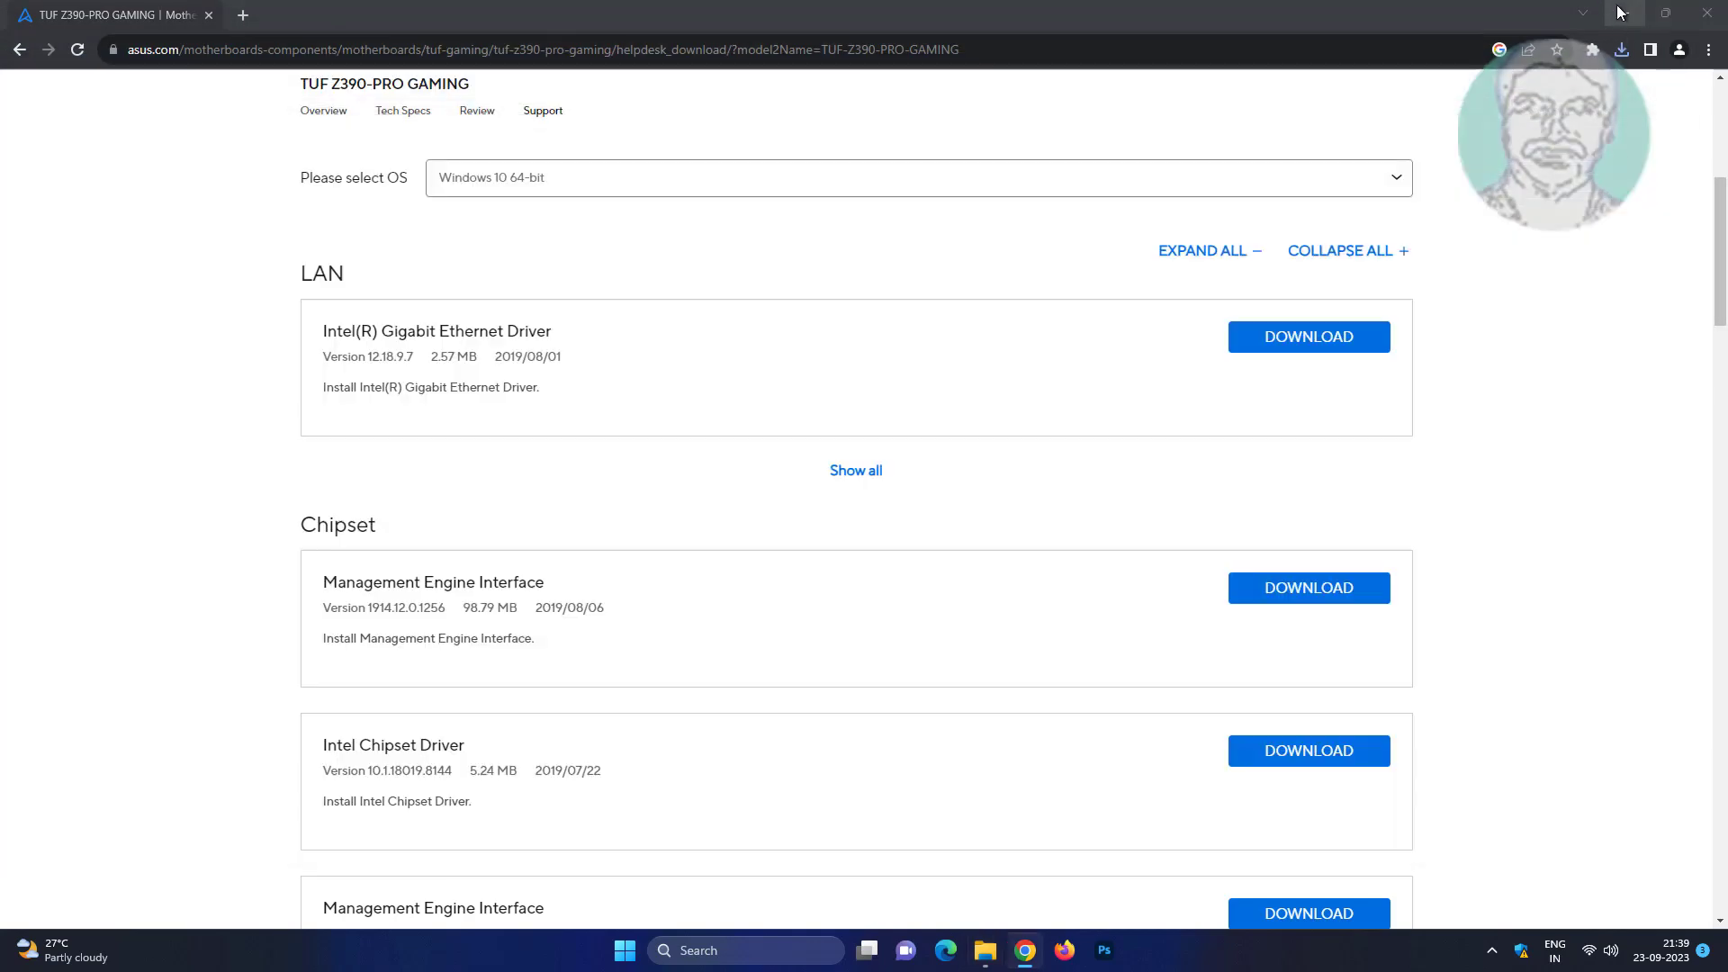
click(1616, 12)
drag(736, 171, 802, 114)
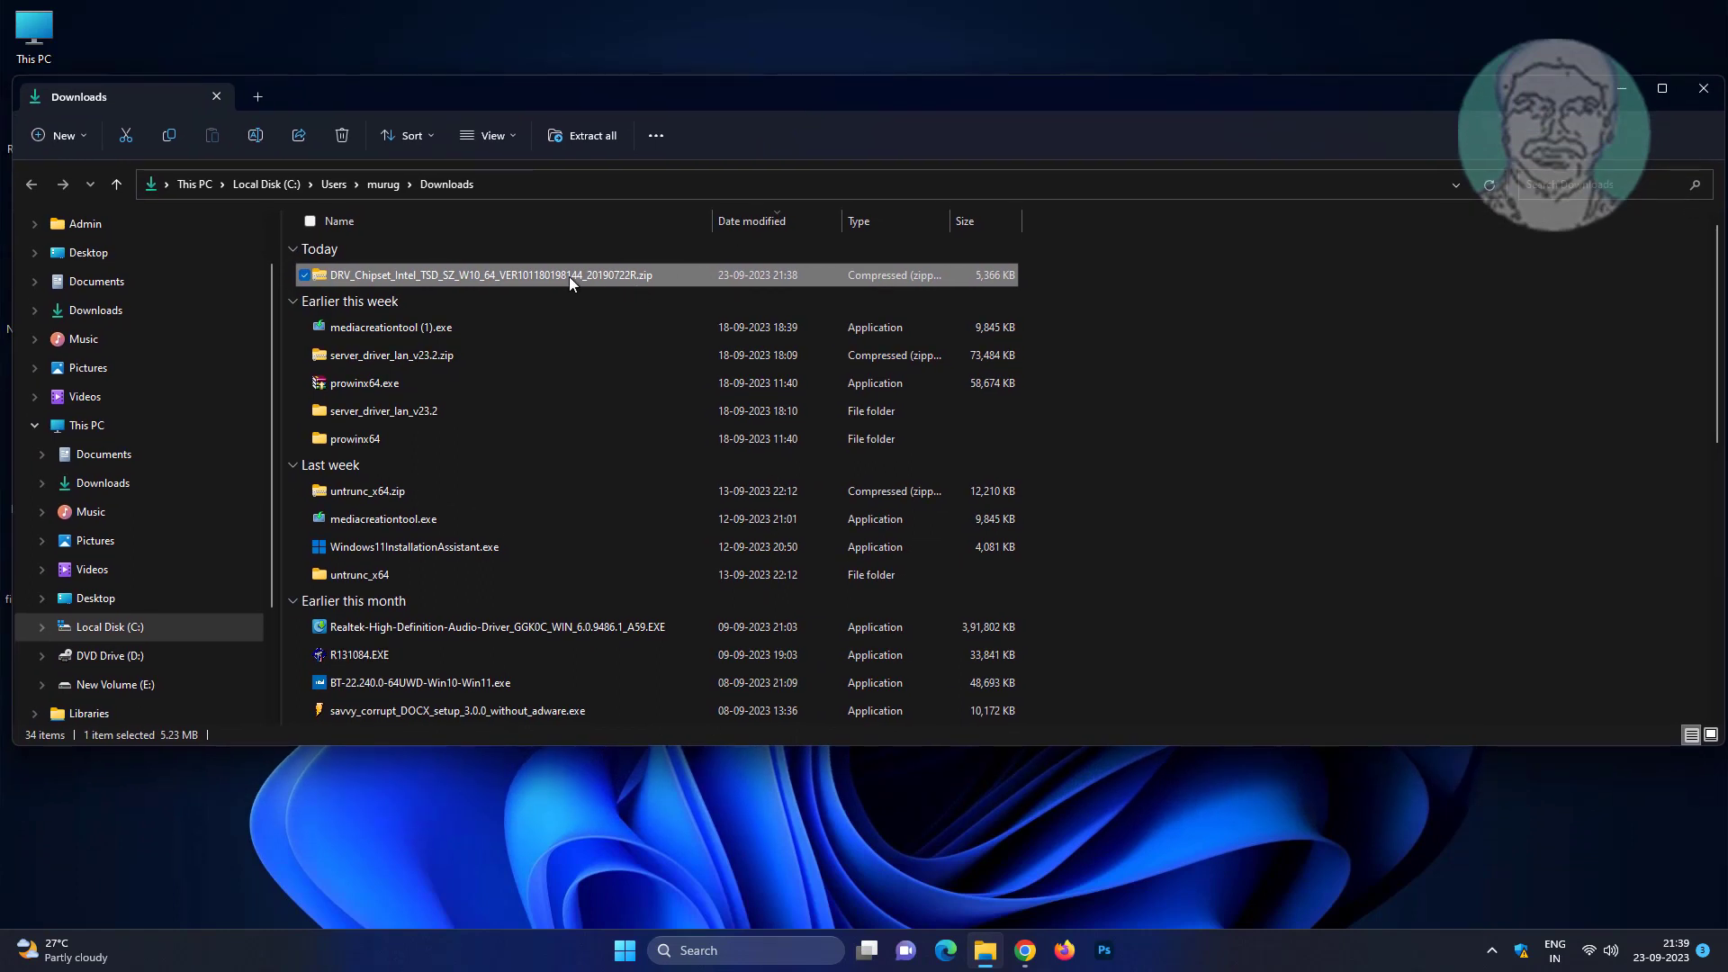
Extract the DRV_Chipset zip into its suggested folder and launch AsusSetup.exe
right_click(569, 277)
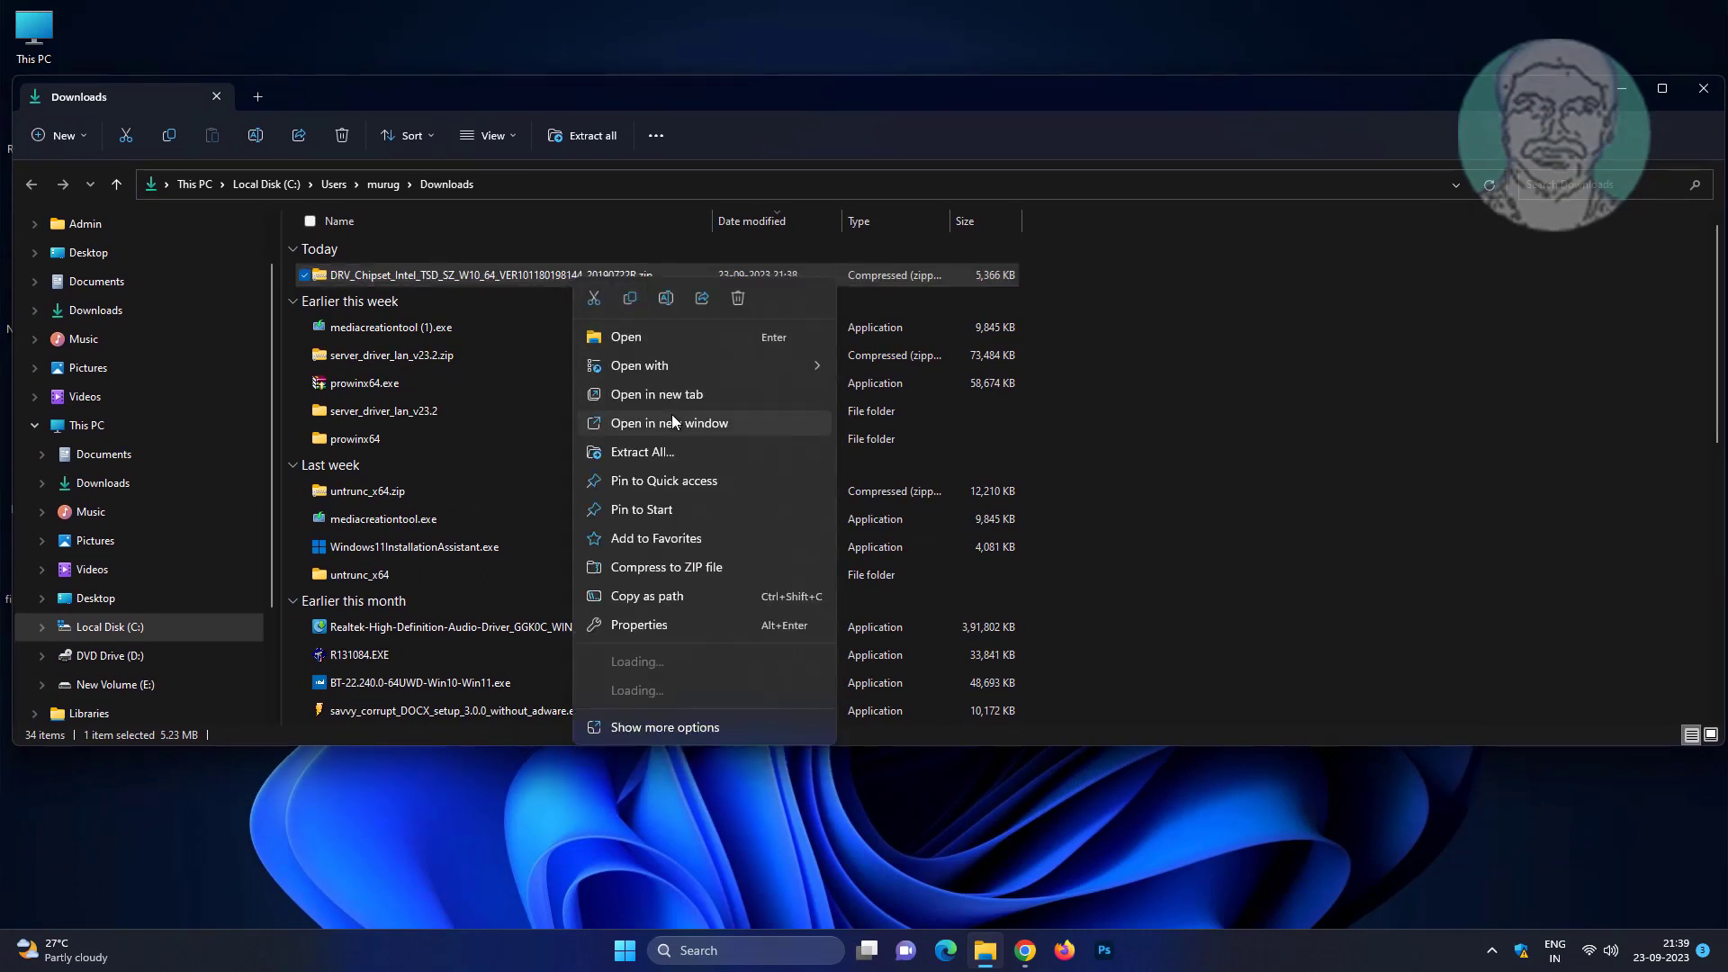
click(677, 453)
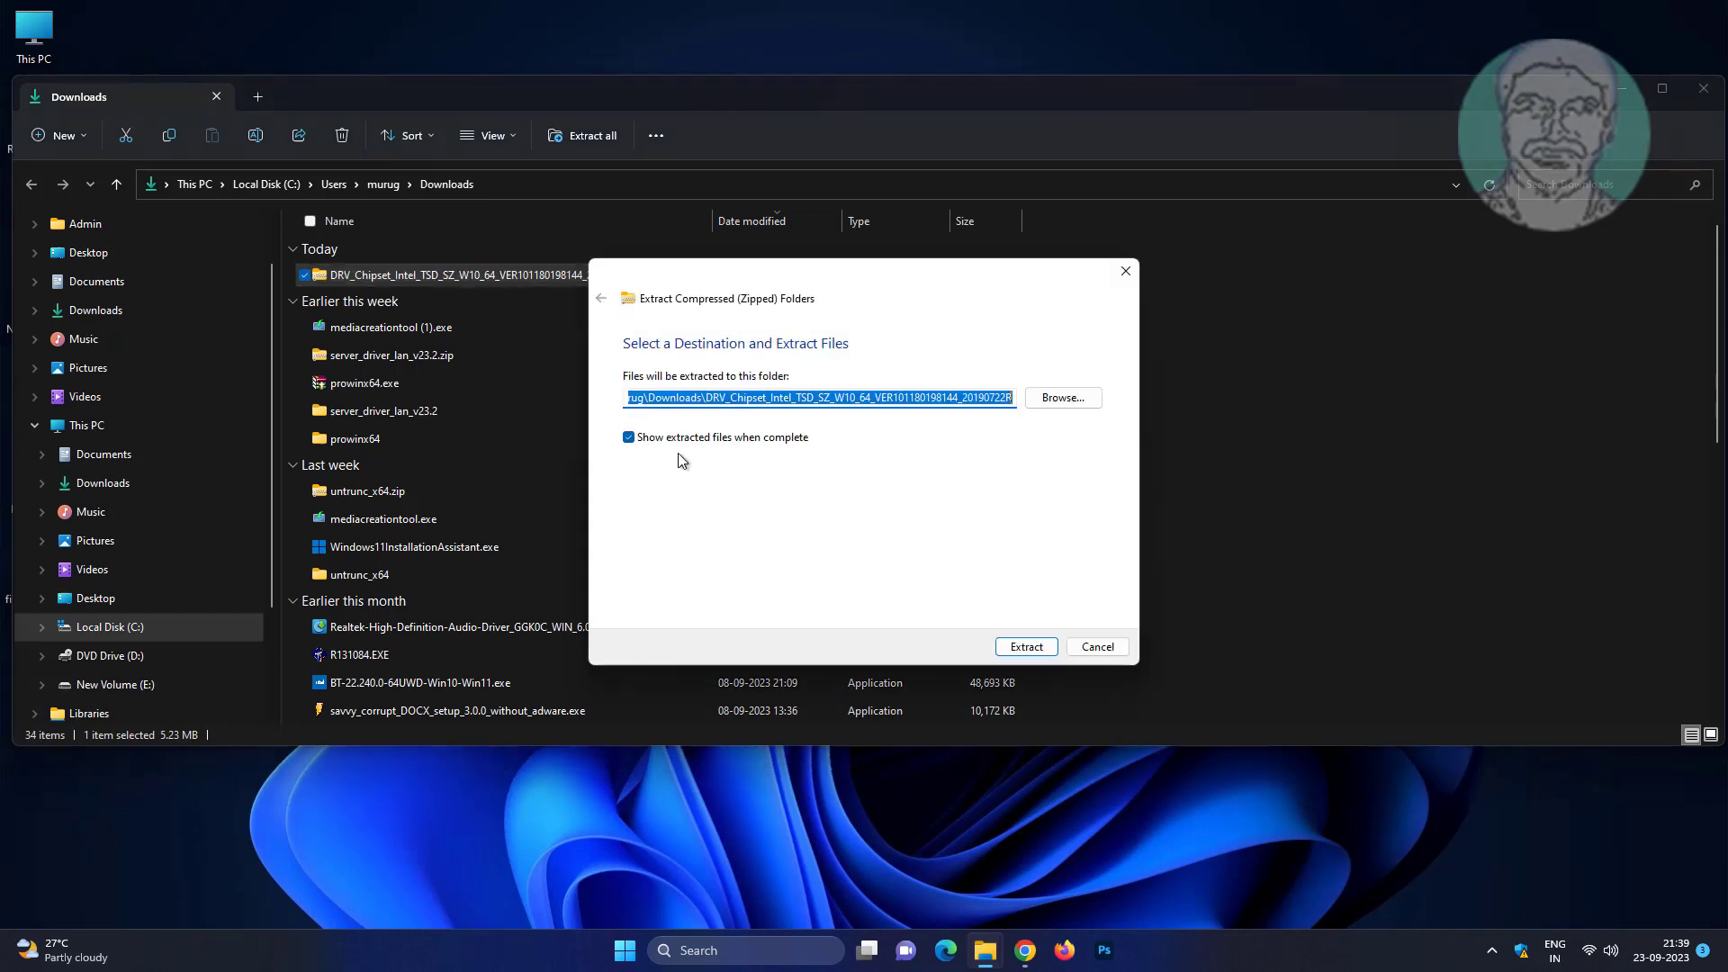
click(1015, 646)
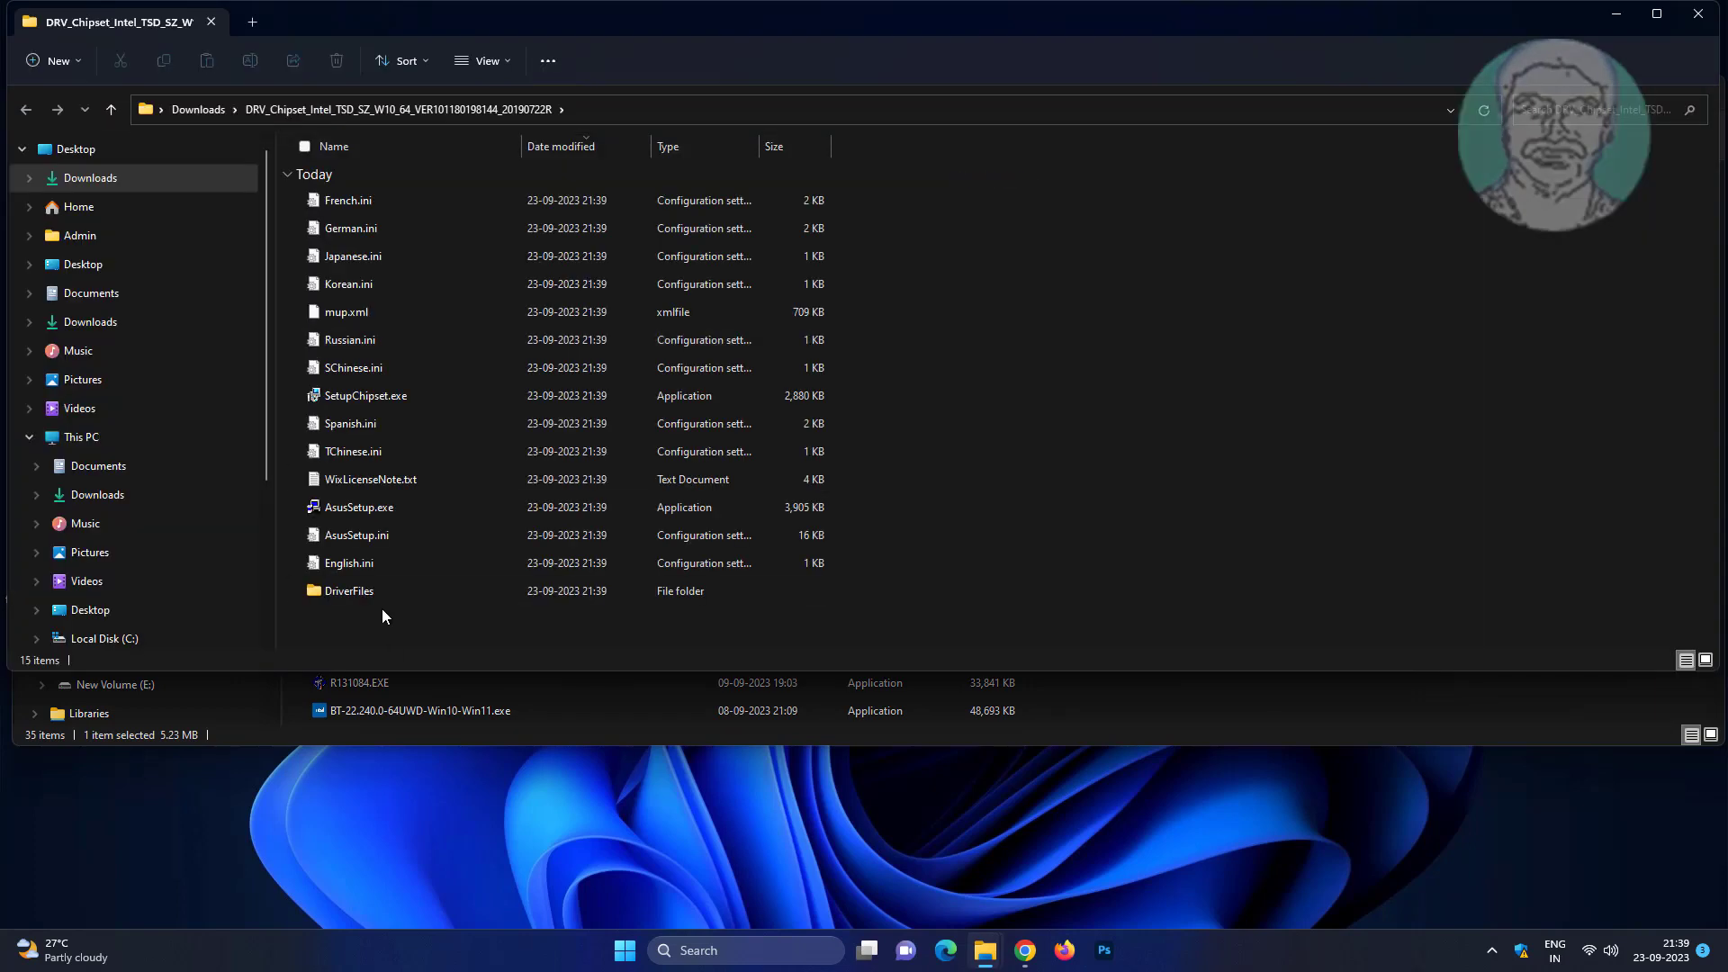
double_click(380, 510)
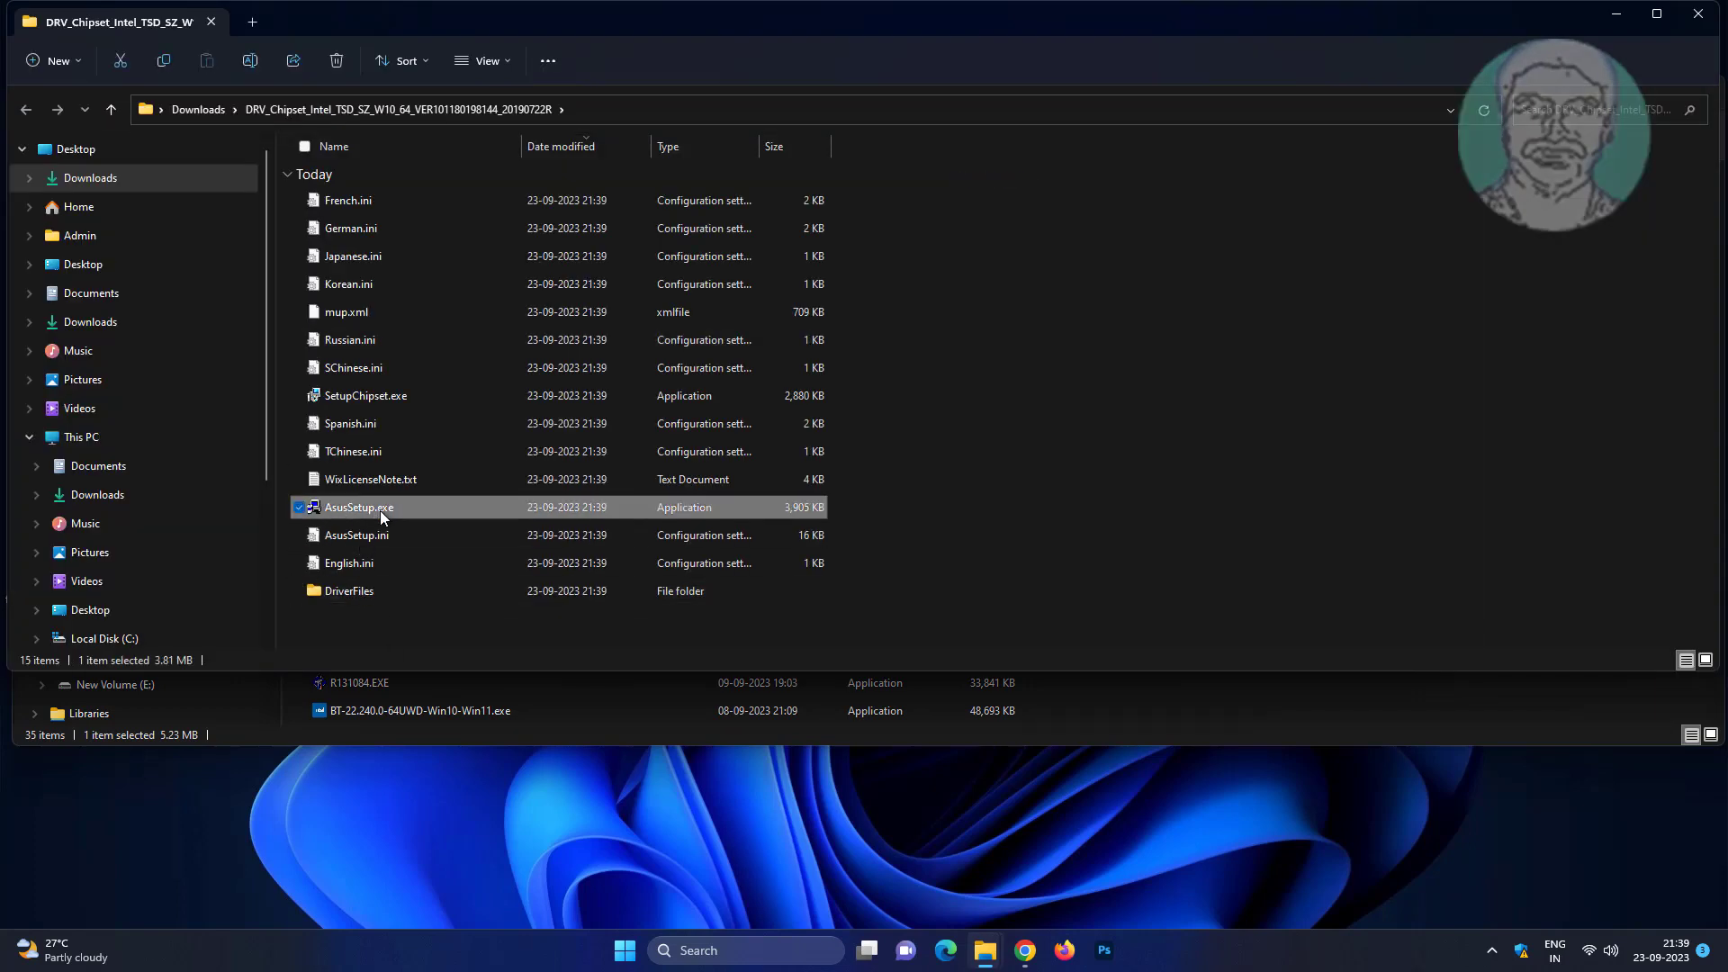
click(891, 500)
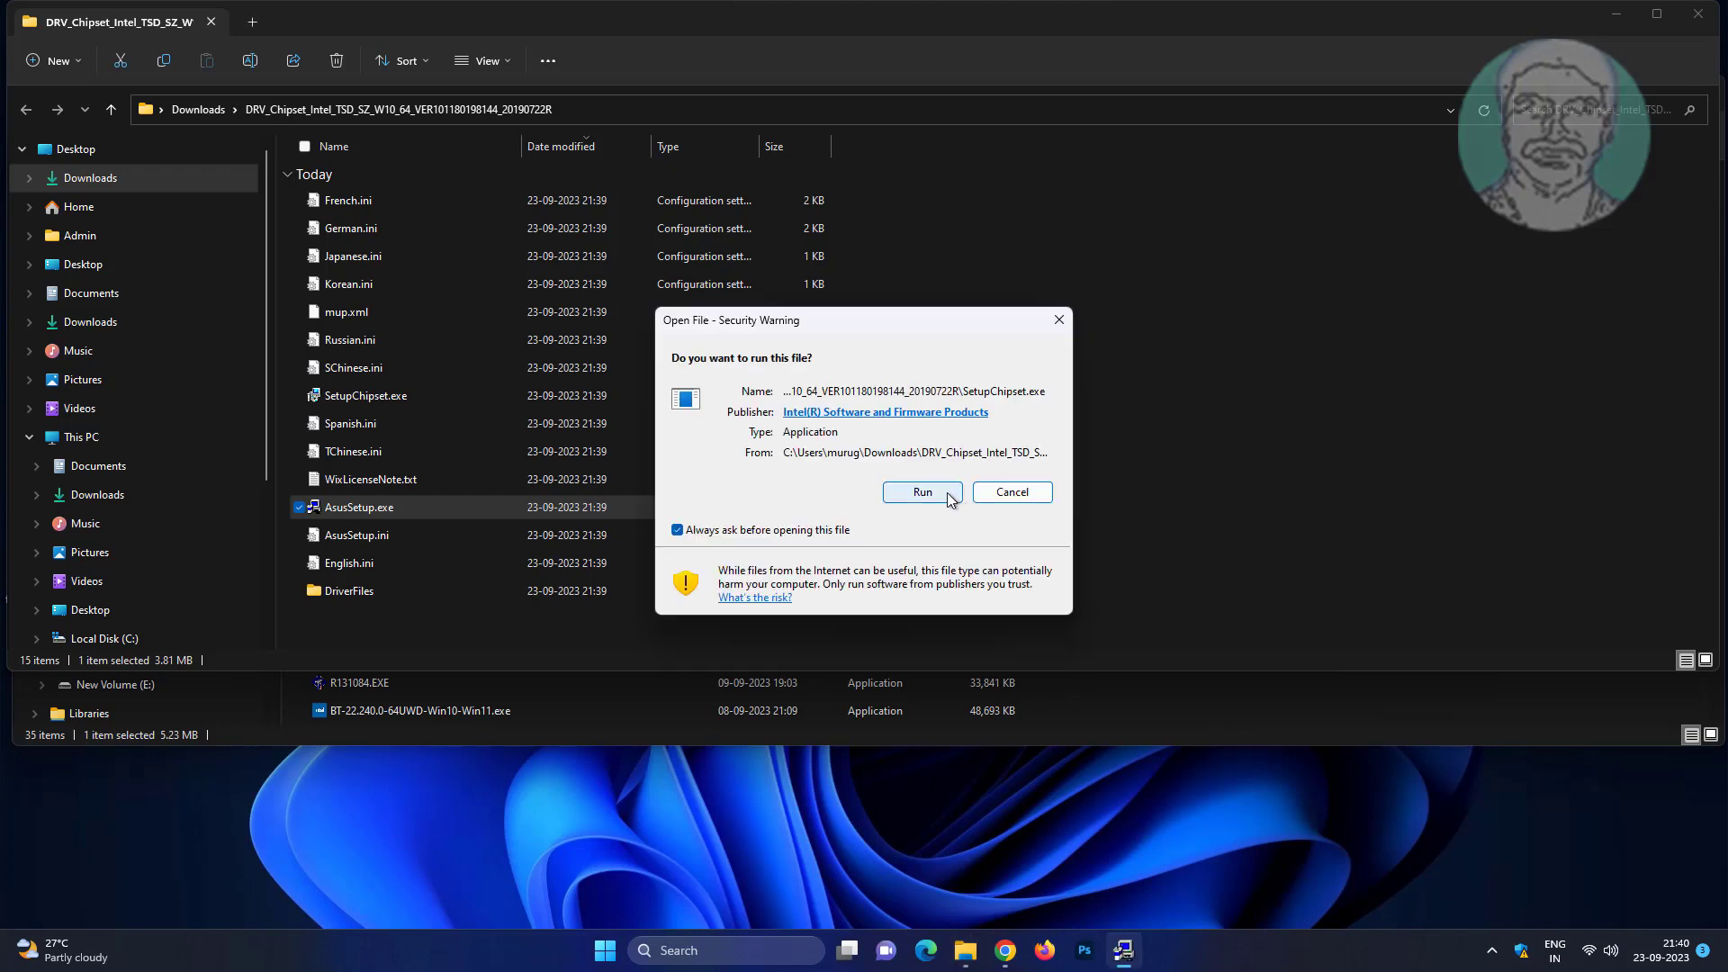
Run SetupChipset.exe, accept the Intel licence, install, and dismiss the 0x00004E24 unsupported-platform failure
click(947, 497)
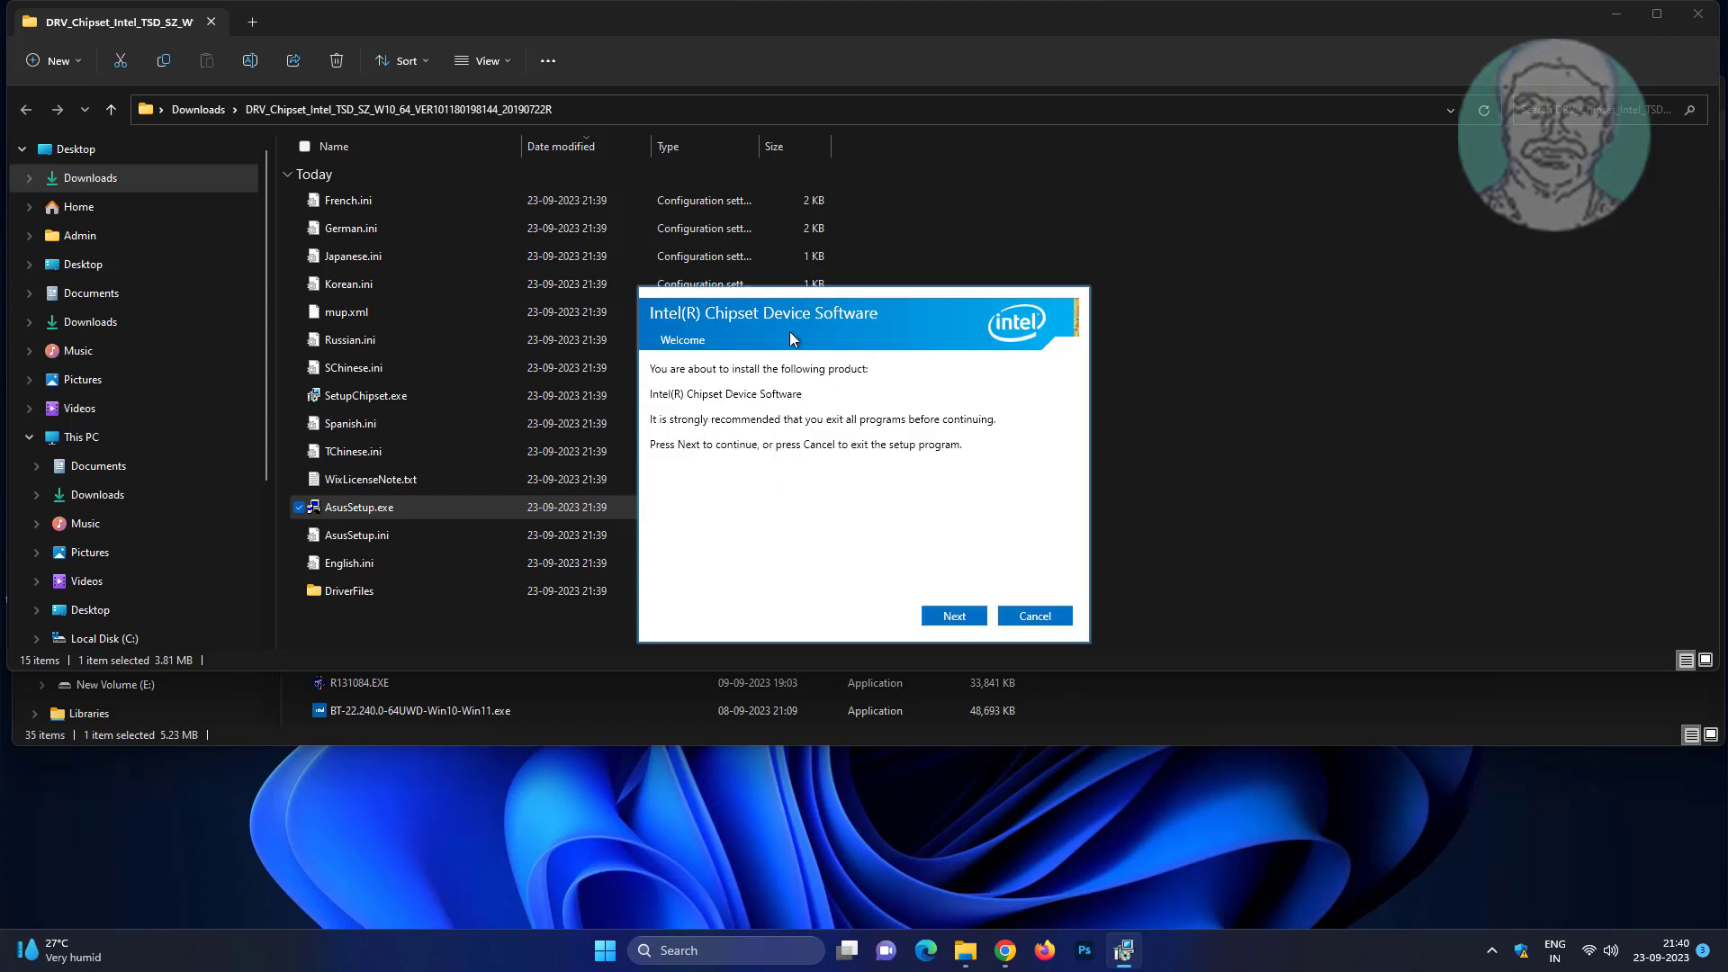
click(953, 615)
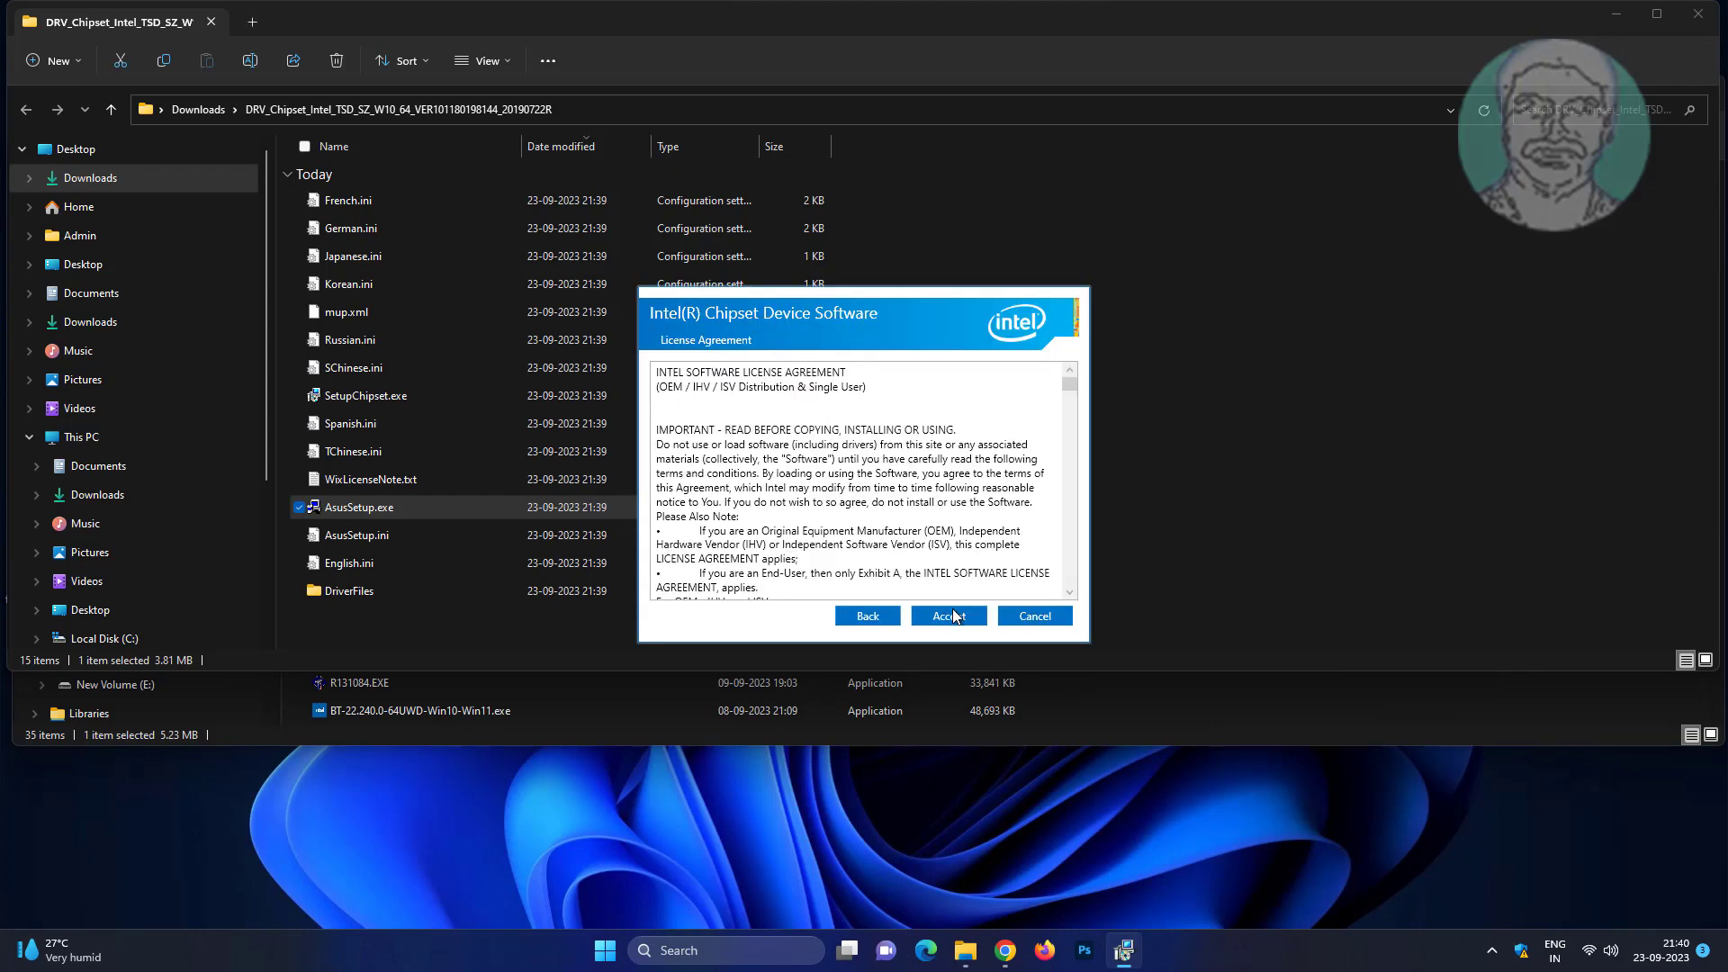
click(944, 617)
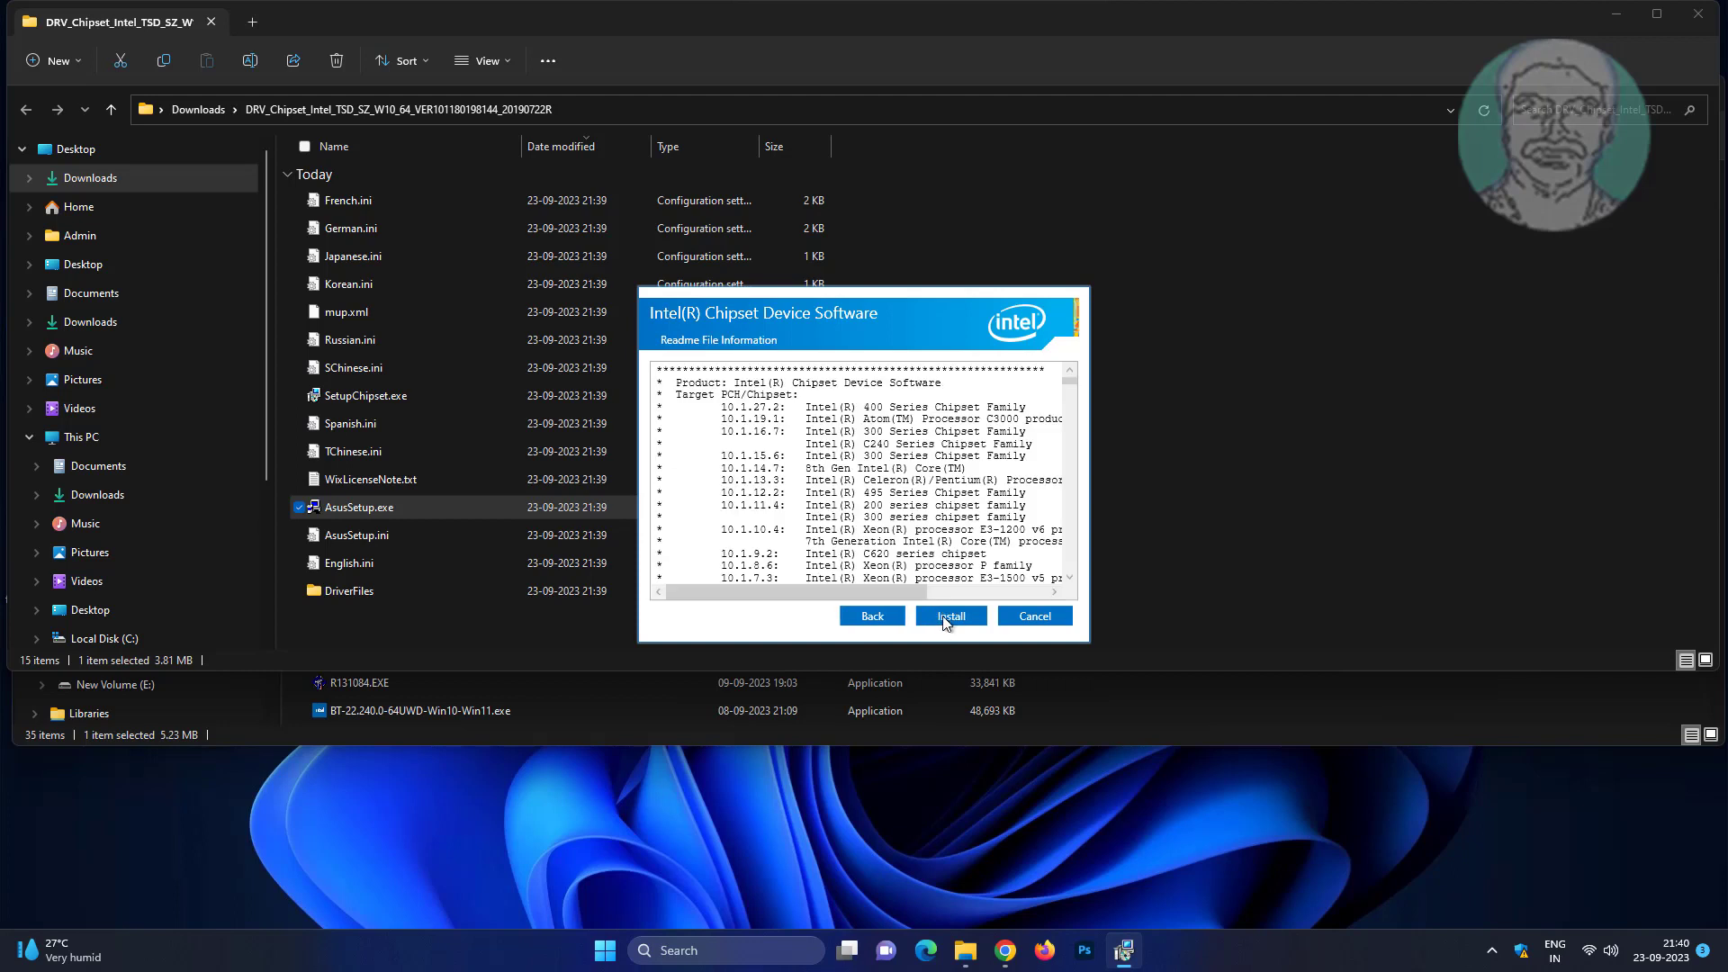
click(944, 618)
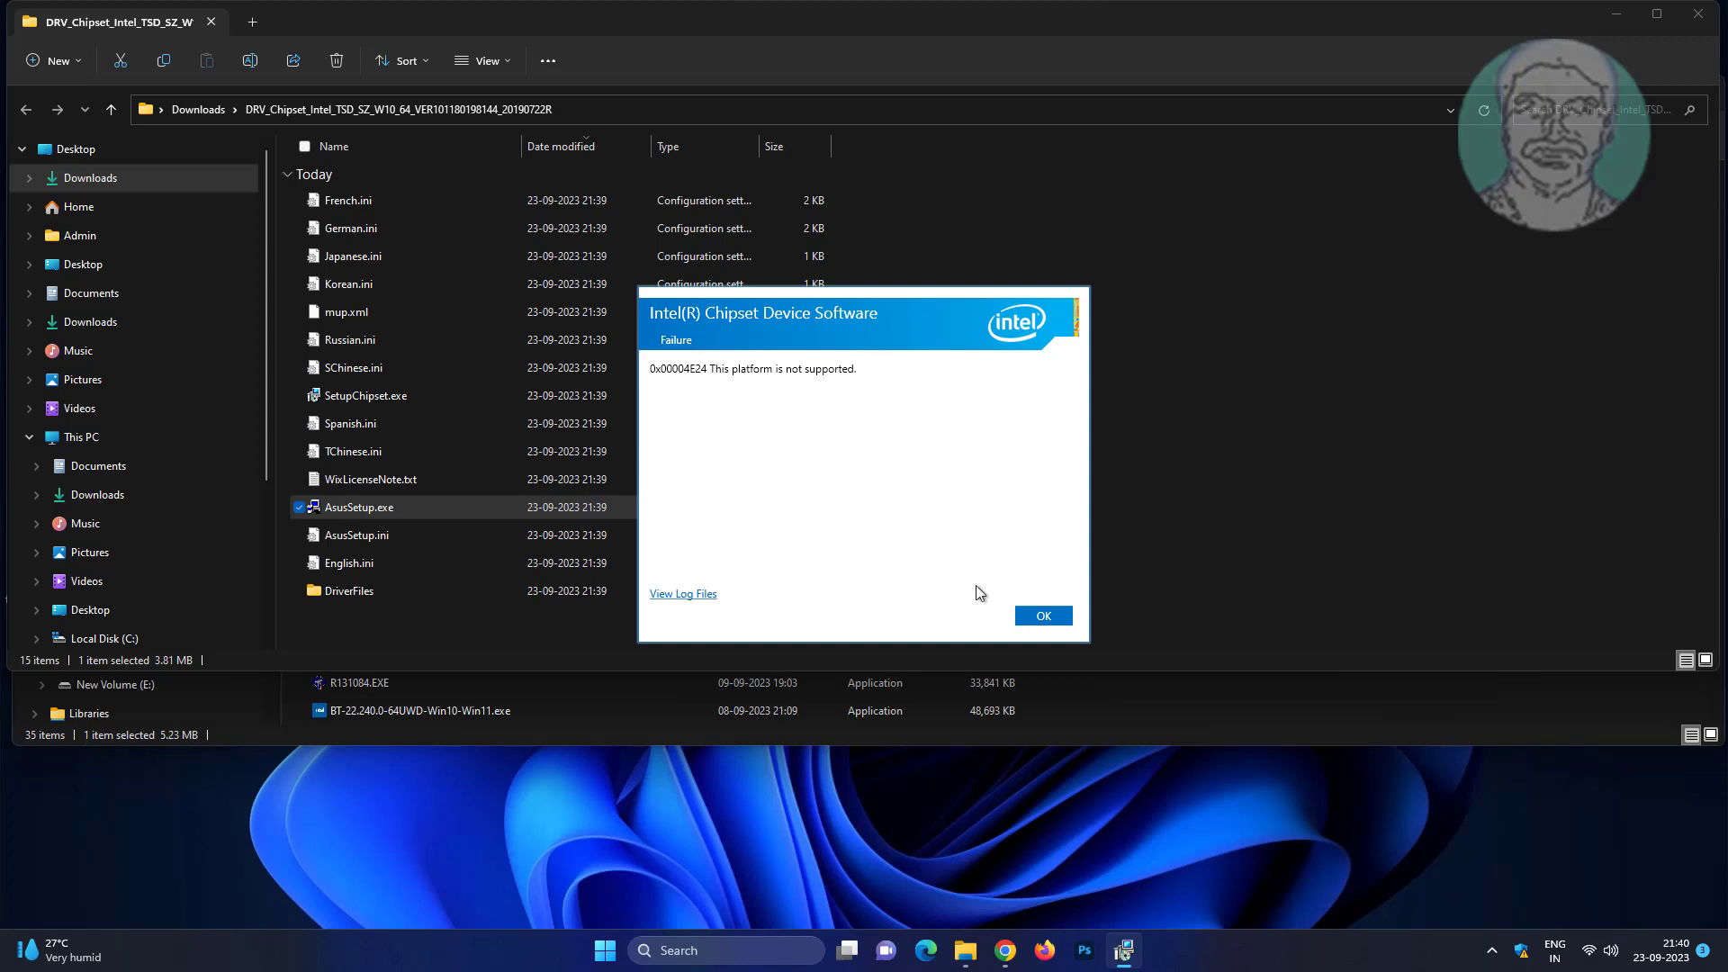
click(1044, 615)
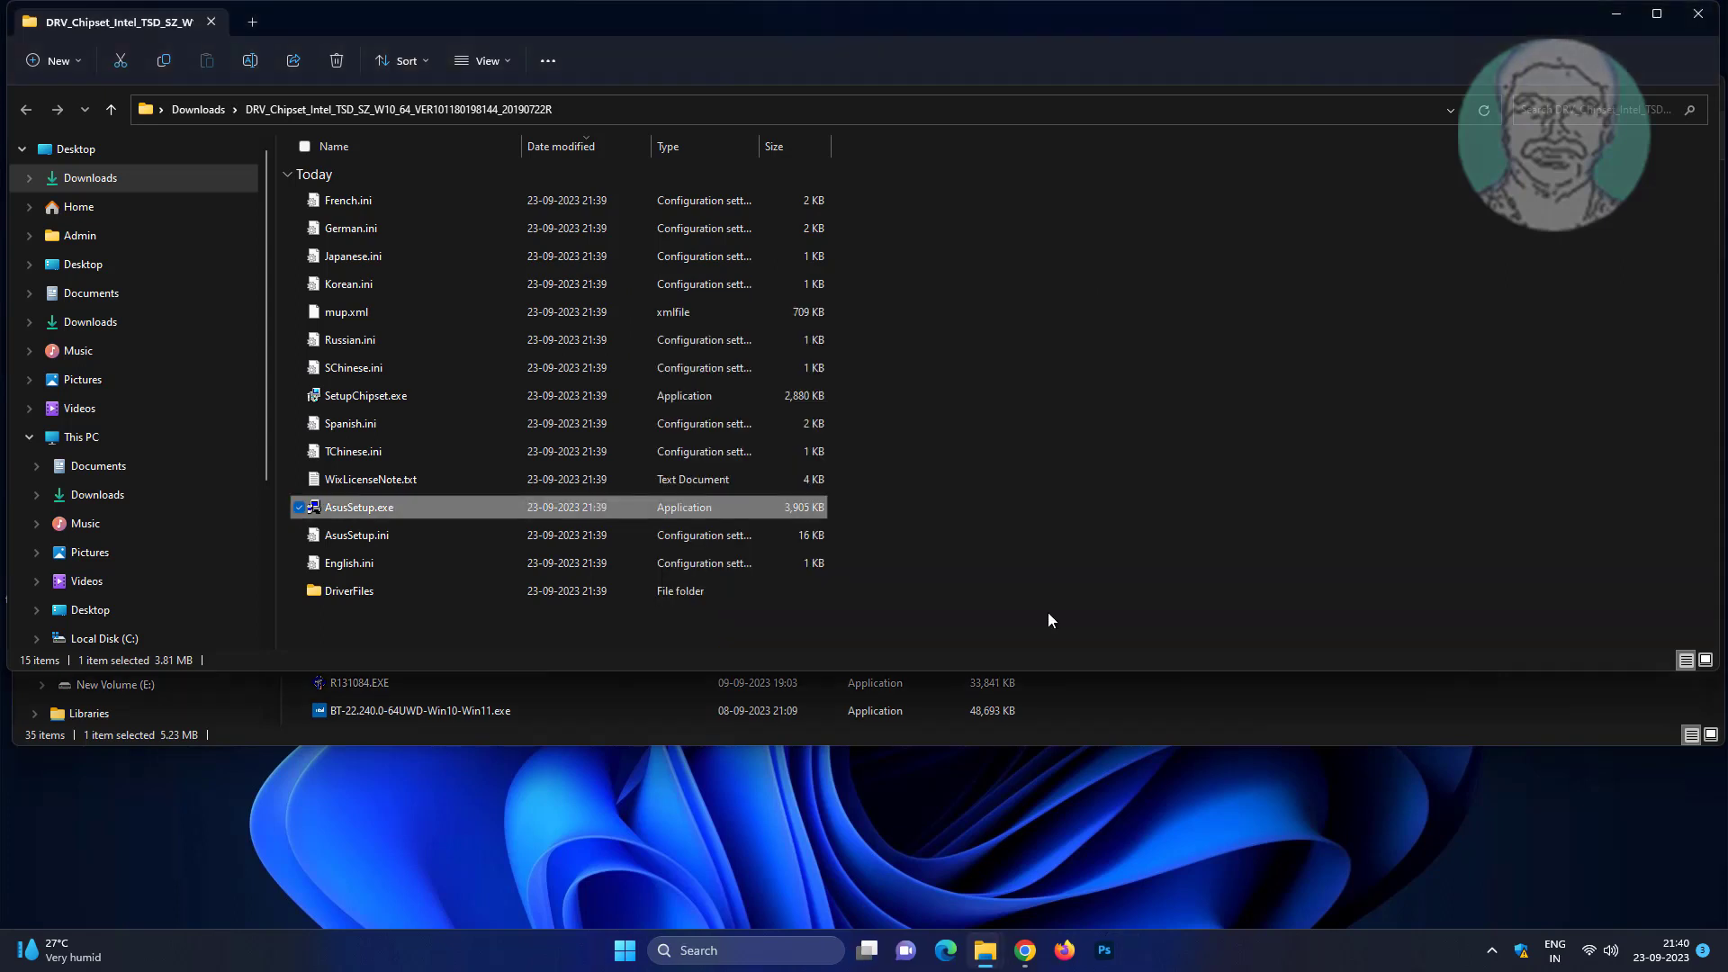
Close both Explorer windows, restart the PC, then open Device Manager after reboot
click(1697, 16)
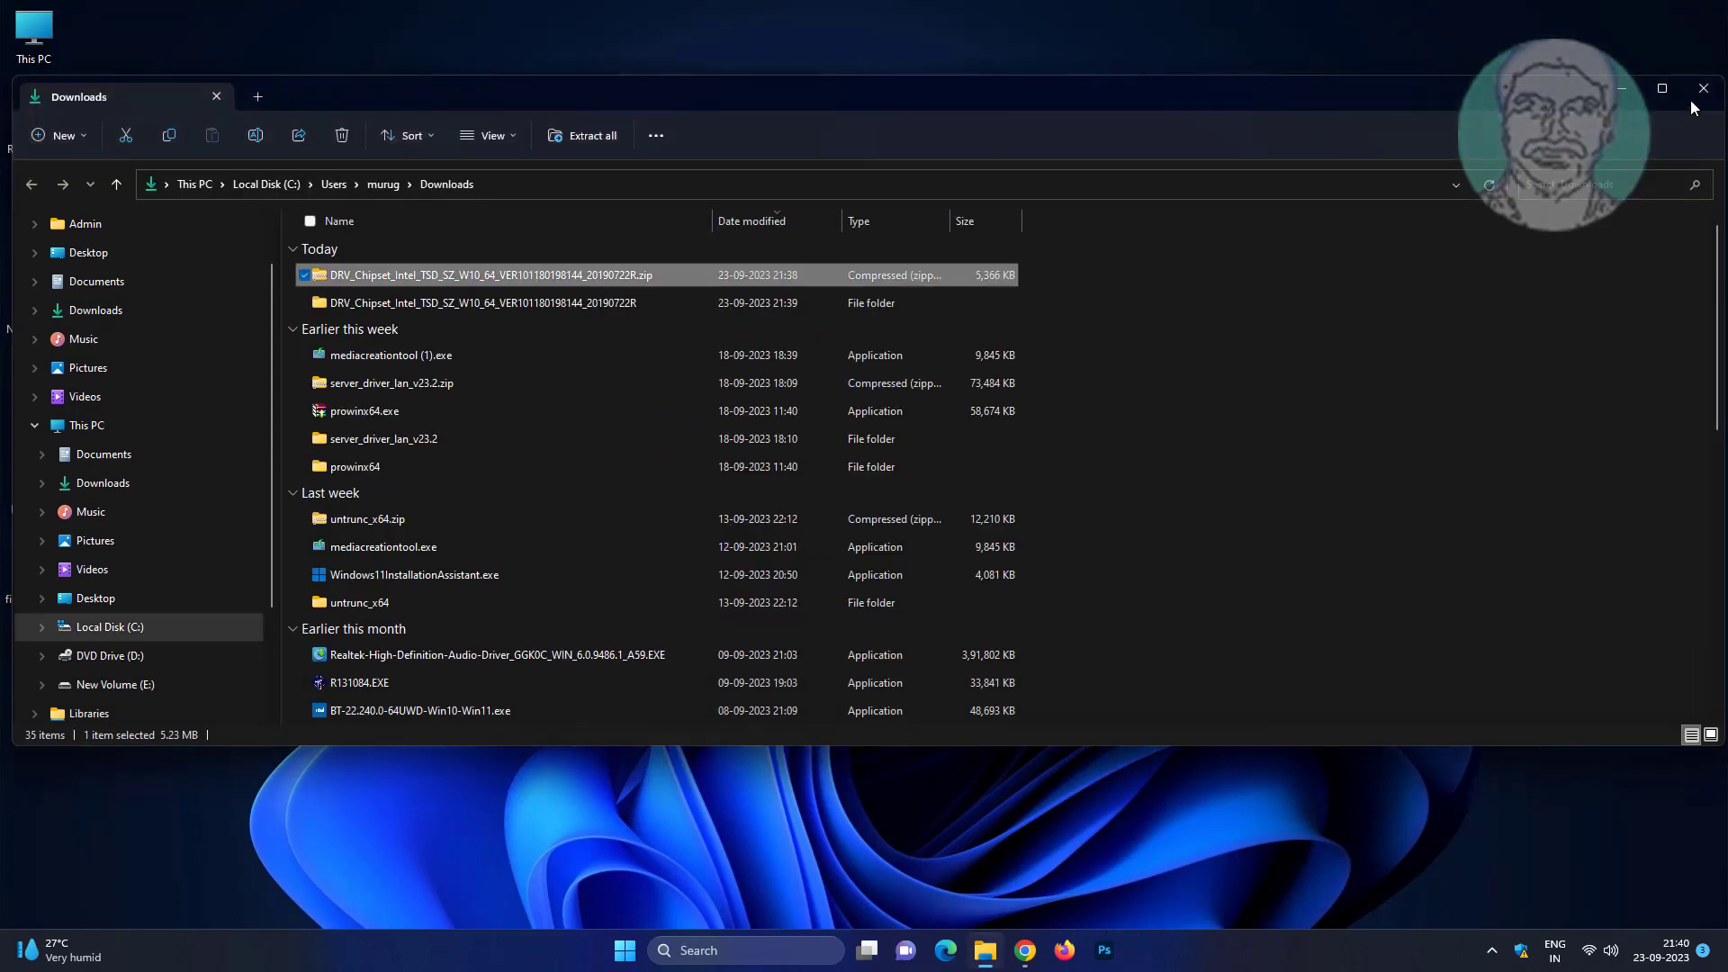
click(1702, 89)
click(621, 956)
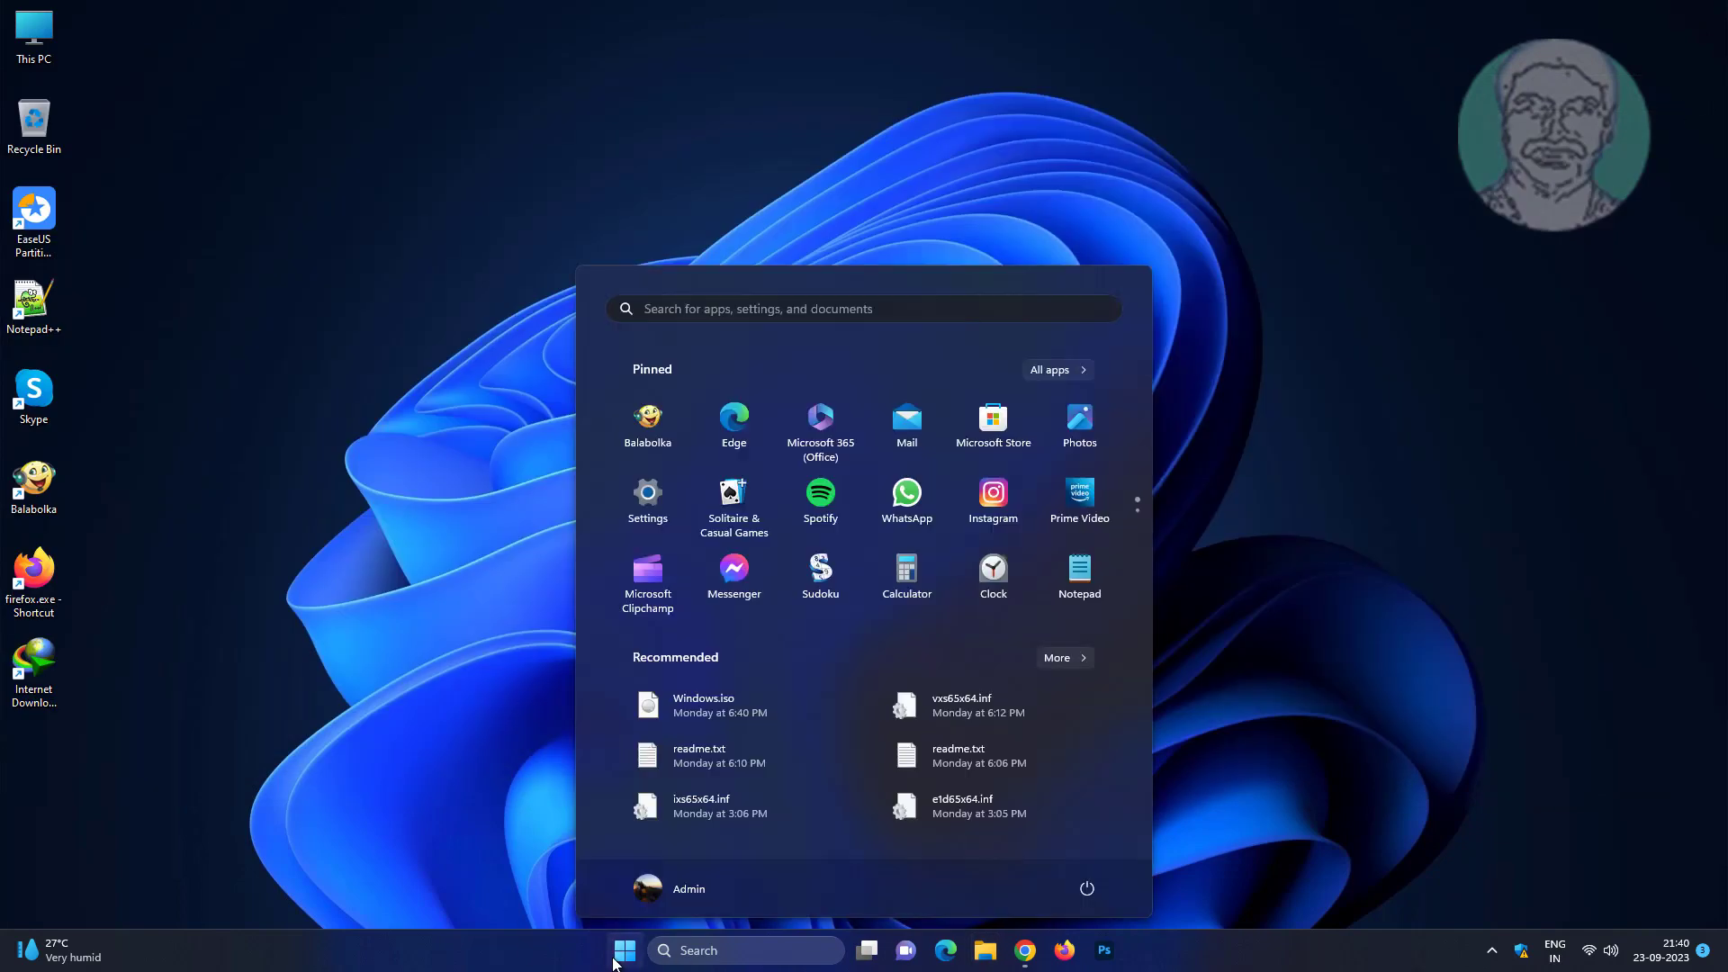
click(1086, 885)
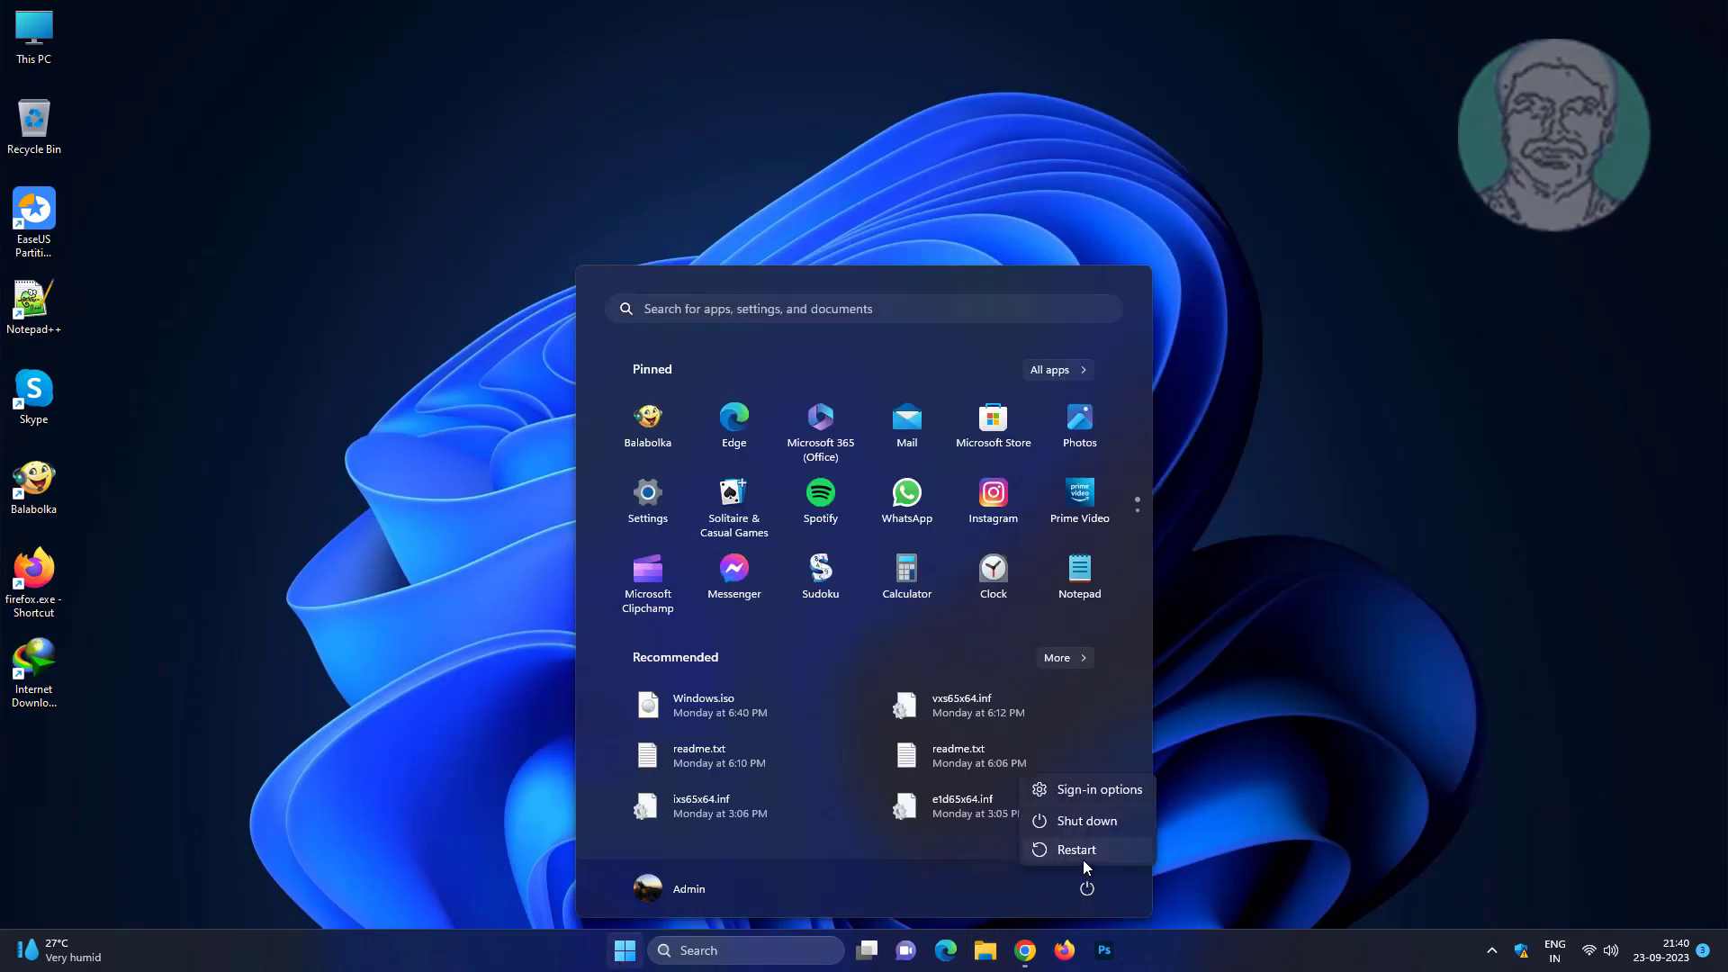
click(1083, 861)
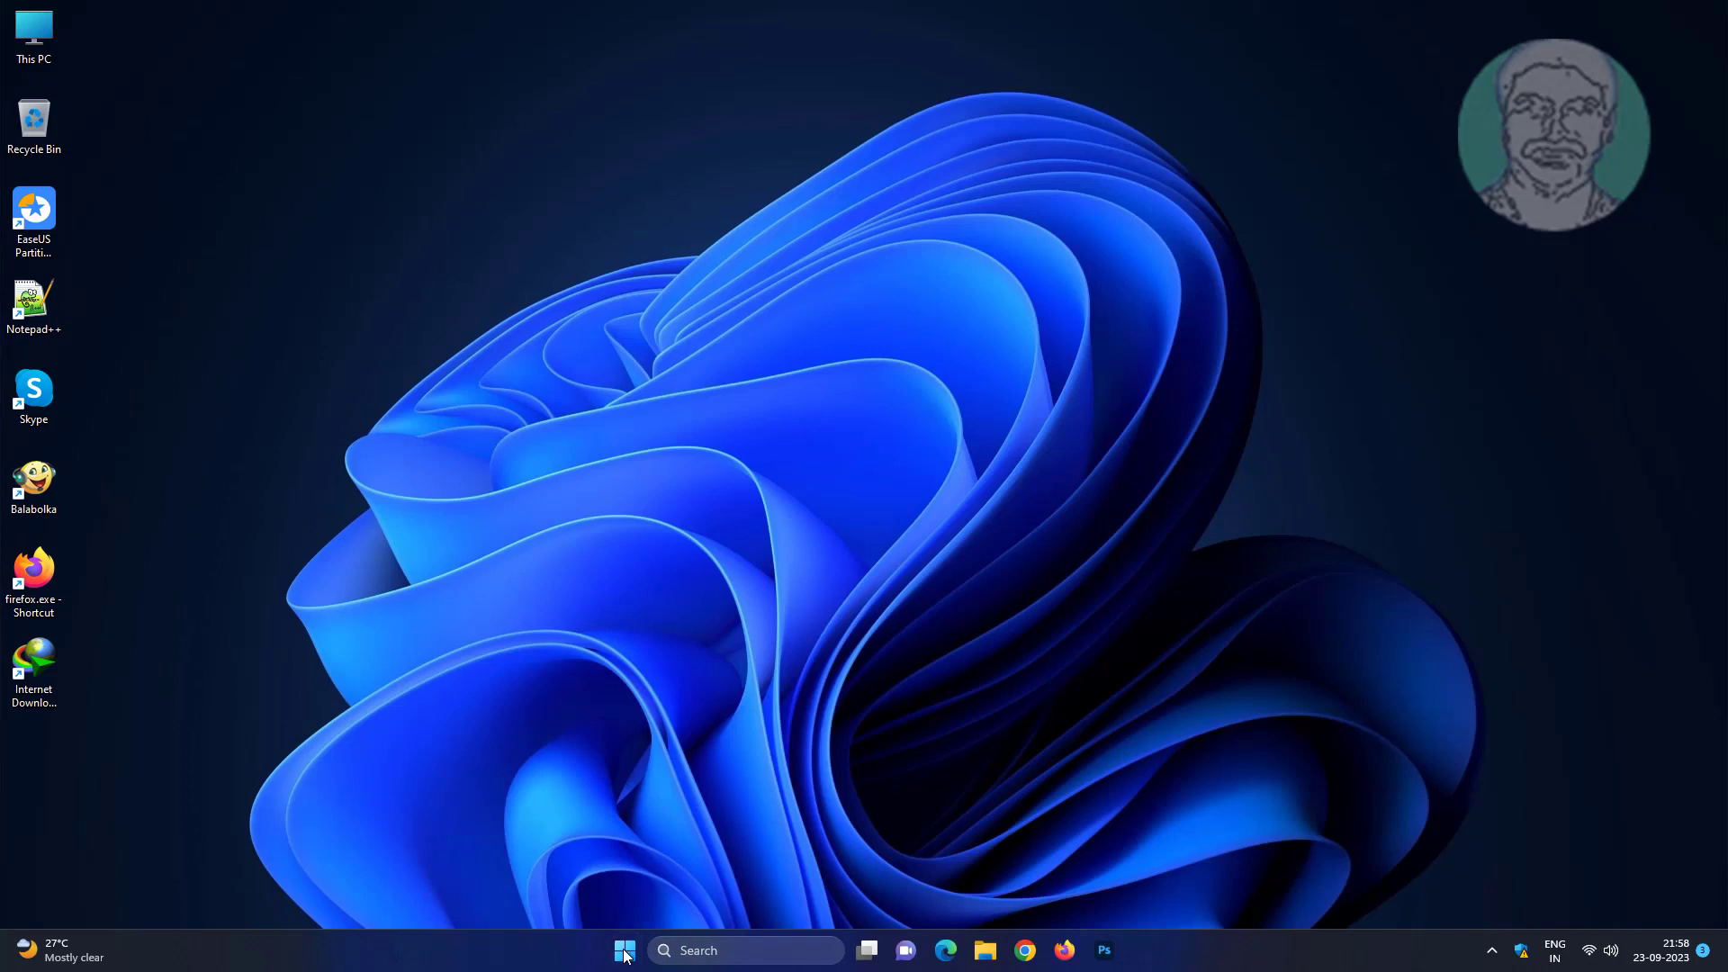
right_click(627, 956)
click(583, 558)
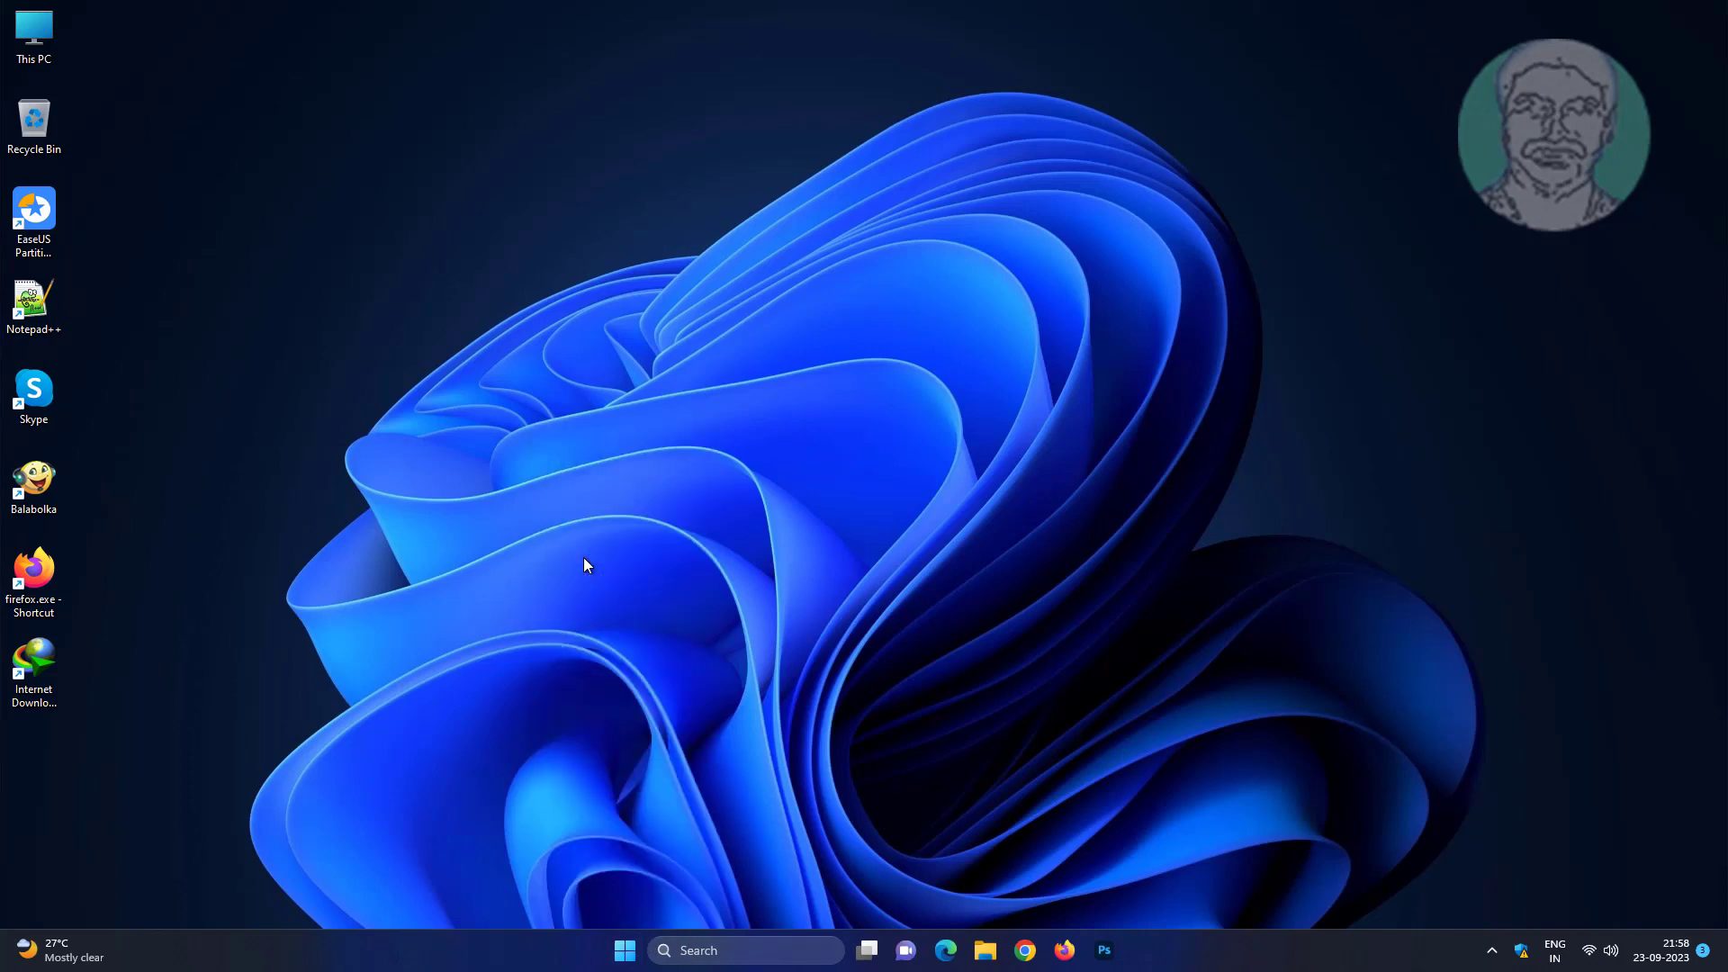